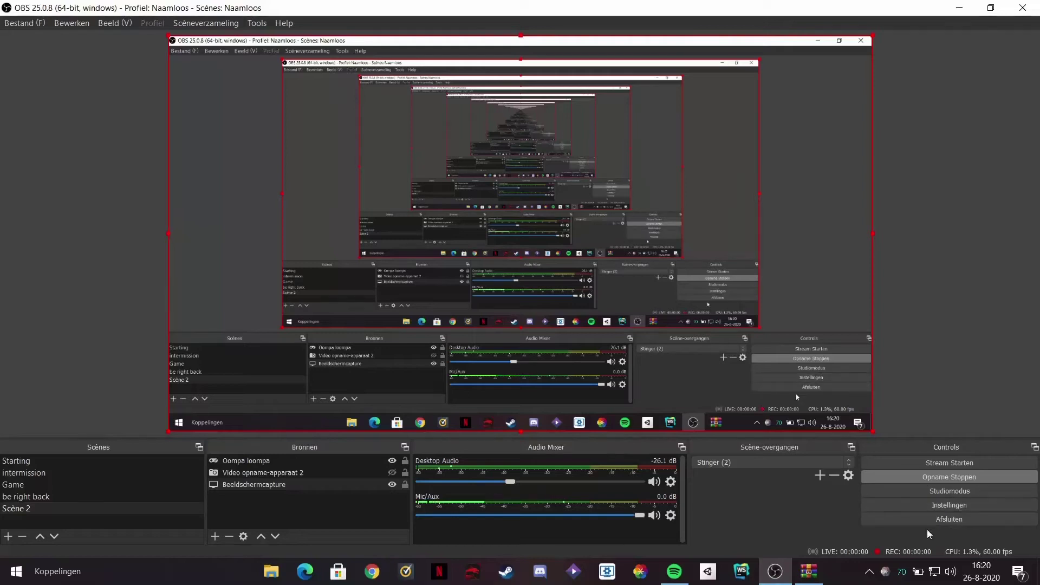
# Step: Open the v2 folder in v2 (1).zip, test-run bongo cat.exe, then close it
pyautogui.click(809, 571)
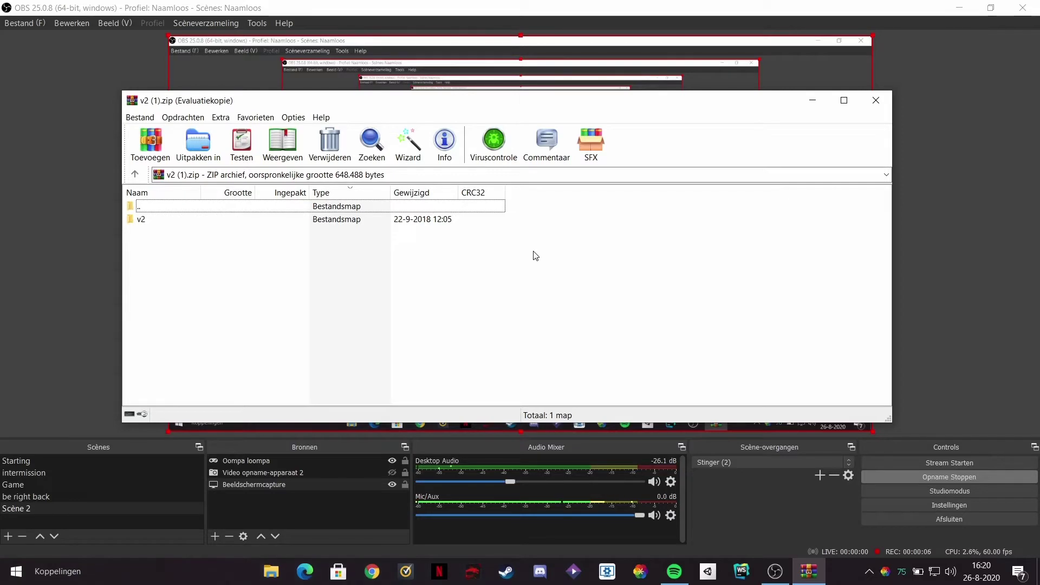
pyautogui.doubleClick(238, 220)
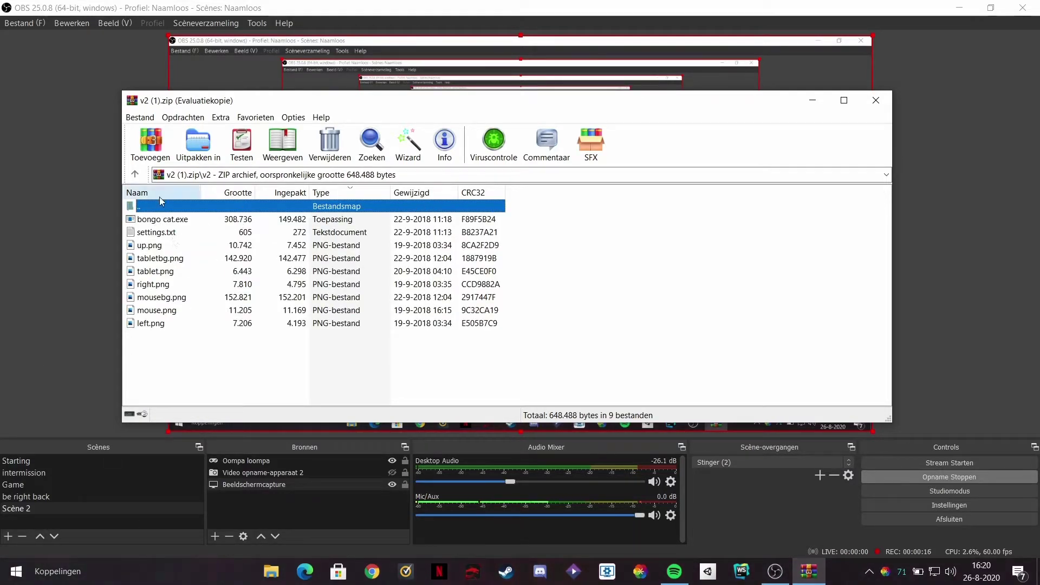
pyautogui.click(189, 222)
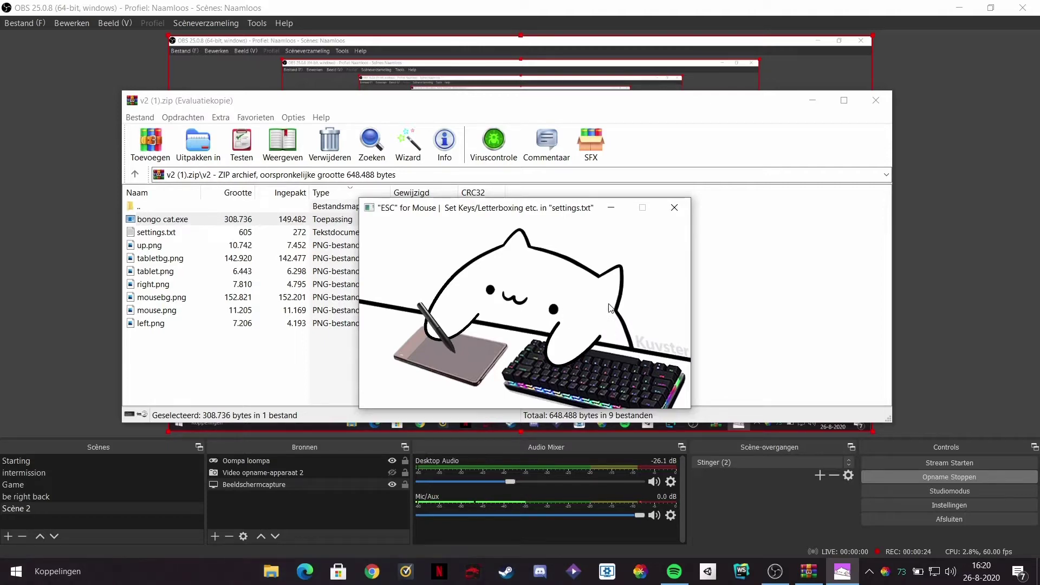
pyautogui.click(674, 208)
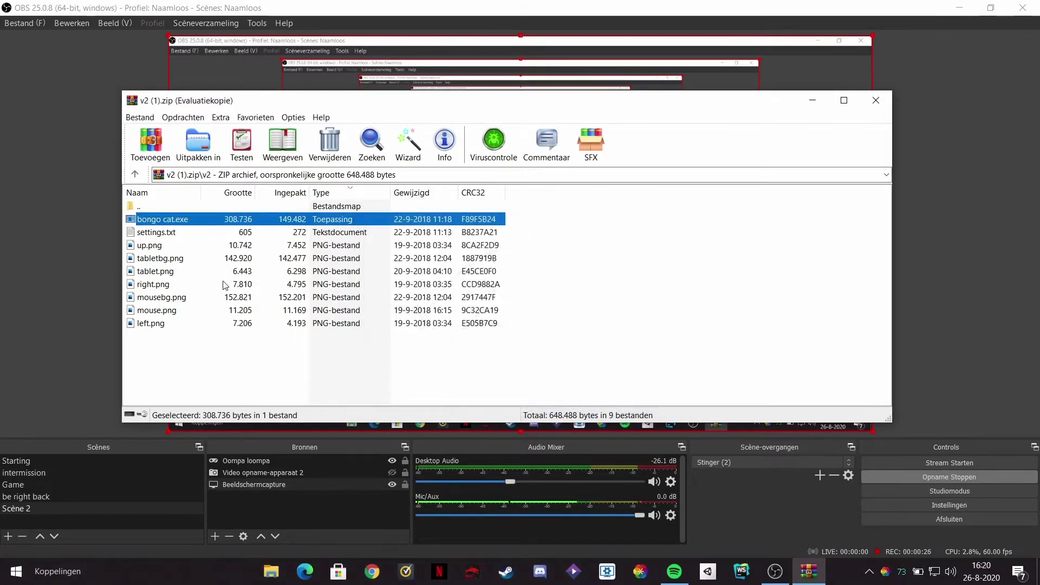
# Step: Edit settings.txt to Mouse: True, Key 1: W, Key 2: S and save it
pyautogui.doubleClick(151, 234)
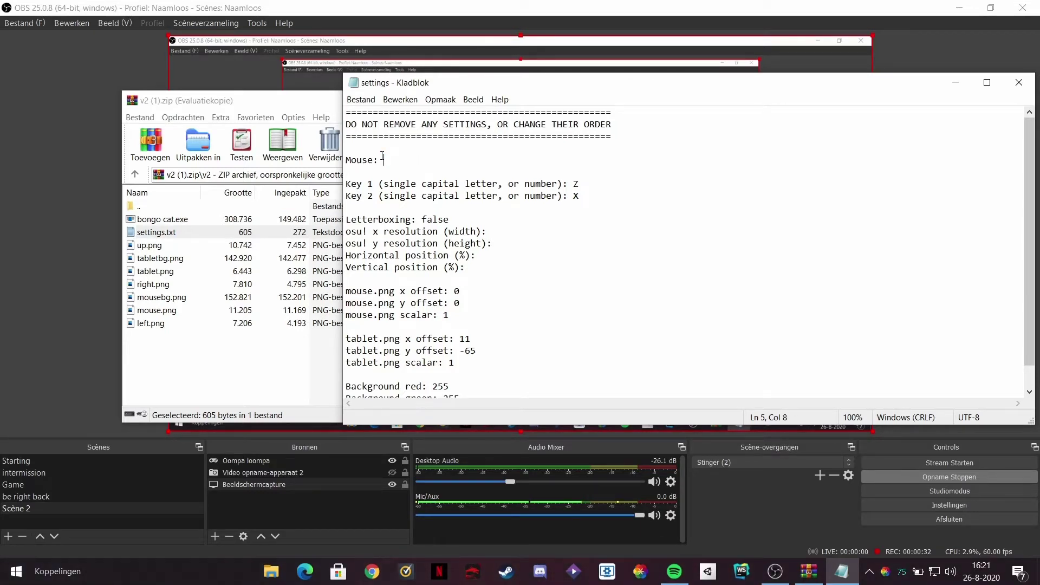
pyautogui.write('True')
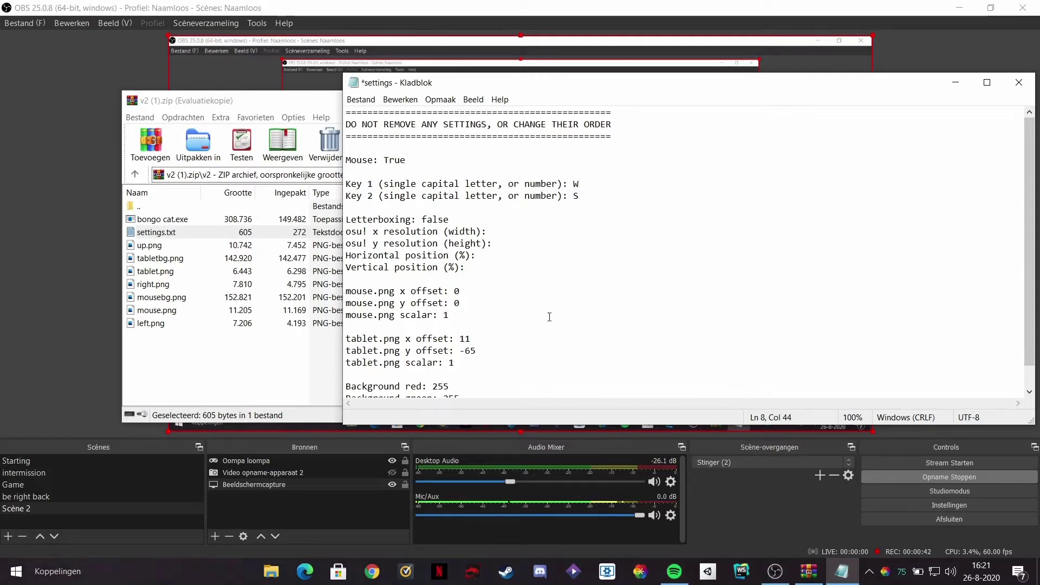
pyautogui.click(1018, 82)
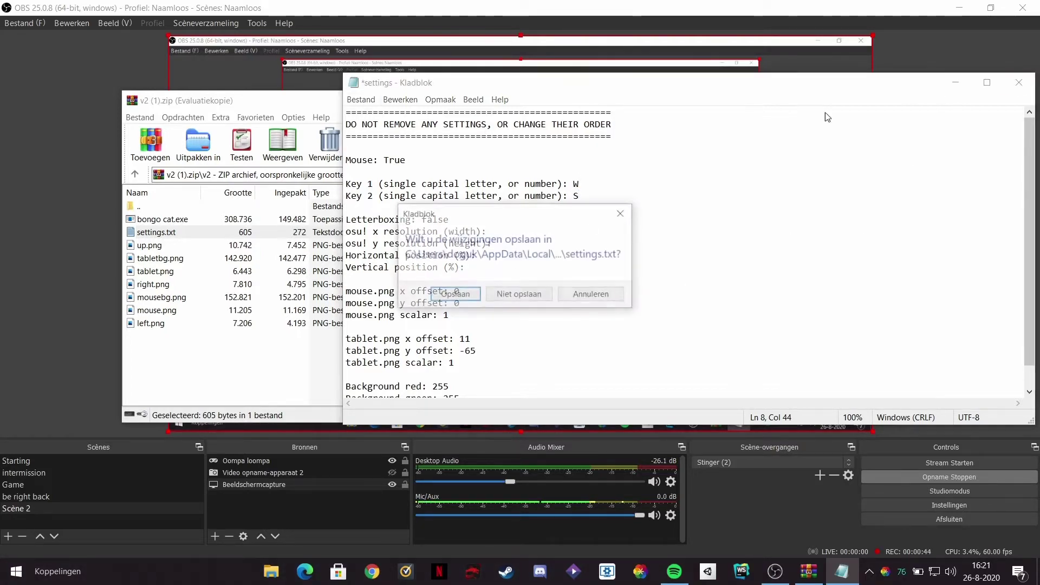
pyautogui.click(456, 296)
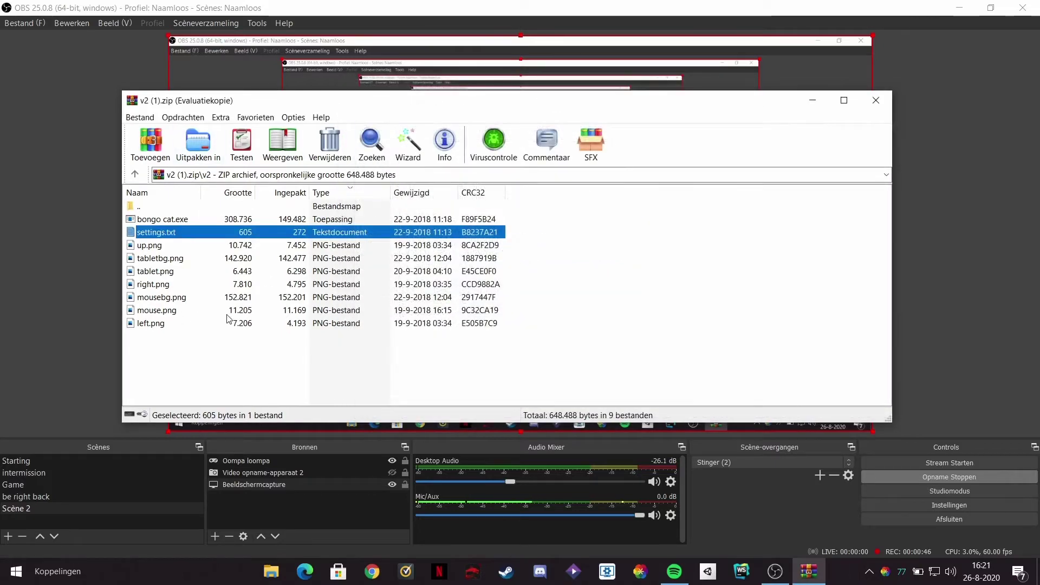
# Step: Update the archive with the edited settings.txt, then preview and close mousebg.png in Photos
pyautogui.click(471, 332)
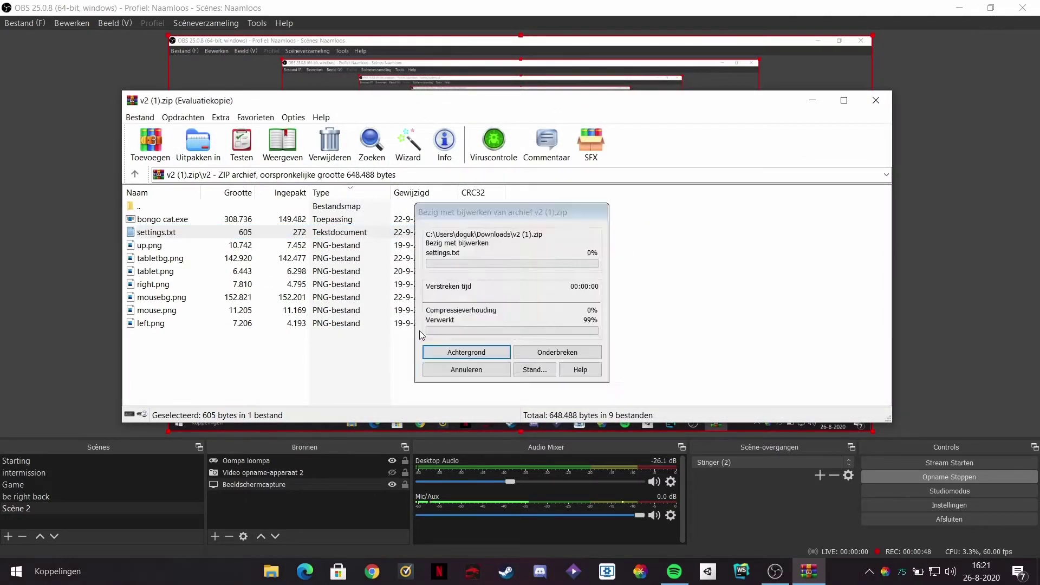
pyautogui.doubleClick(185, 297)
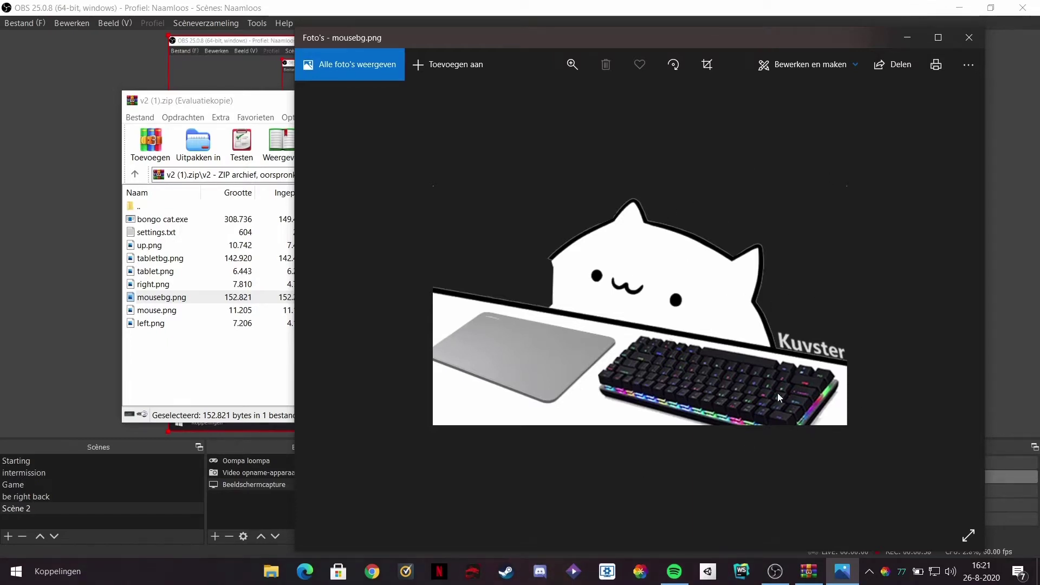
pyautogui.click(968, 37)
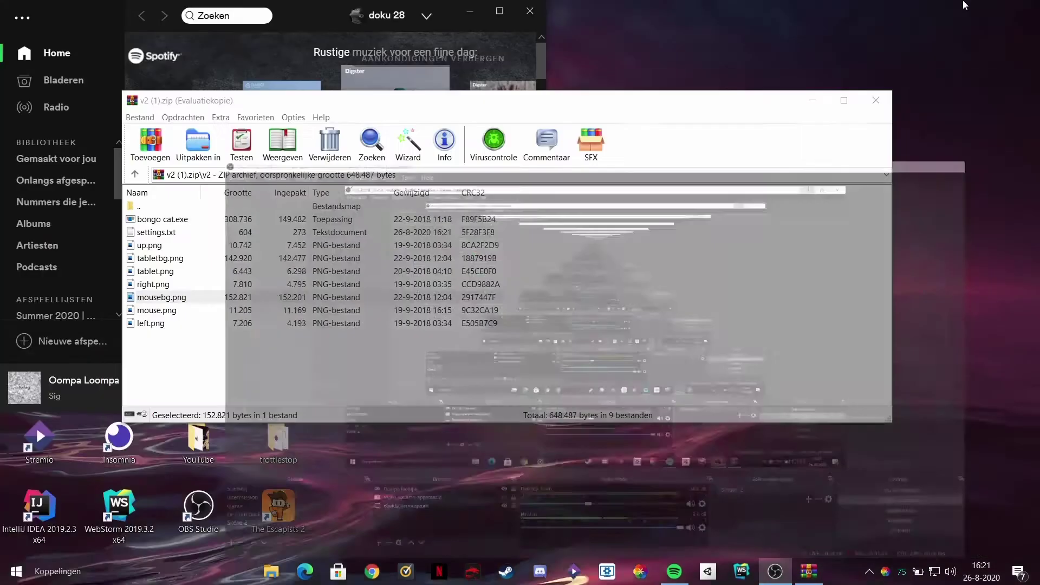
# Step: Force-close the frozen WinRAR and reopen the v2 folder of v2 (1).zip
pyautogui.click(959, 7)
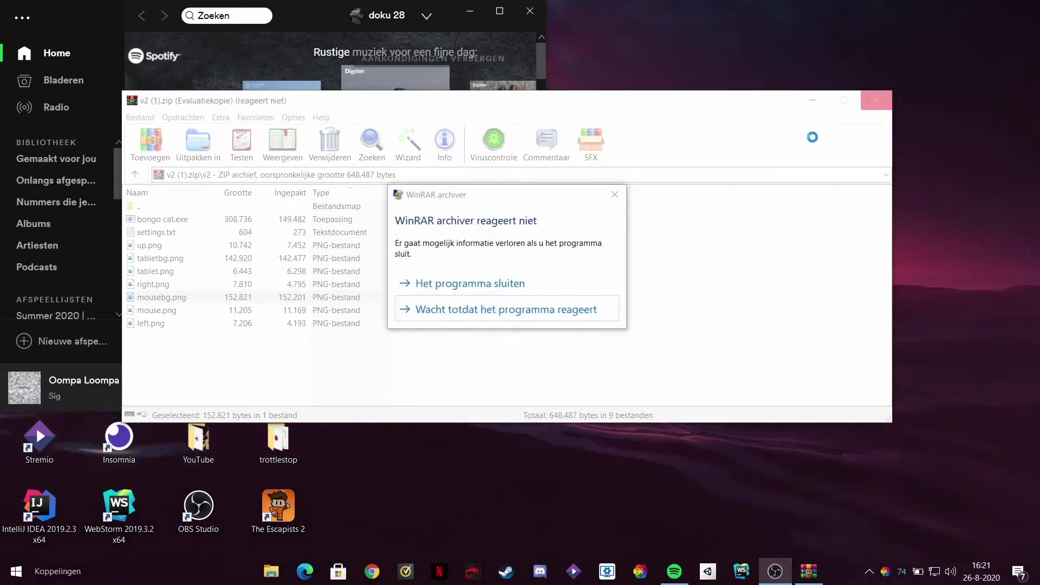
pyautogui.click(514, 283)
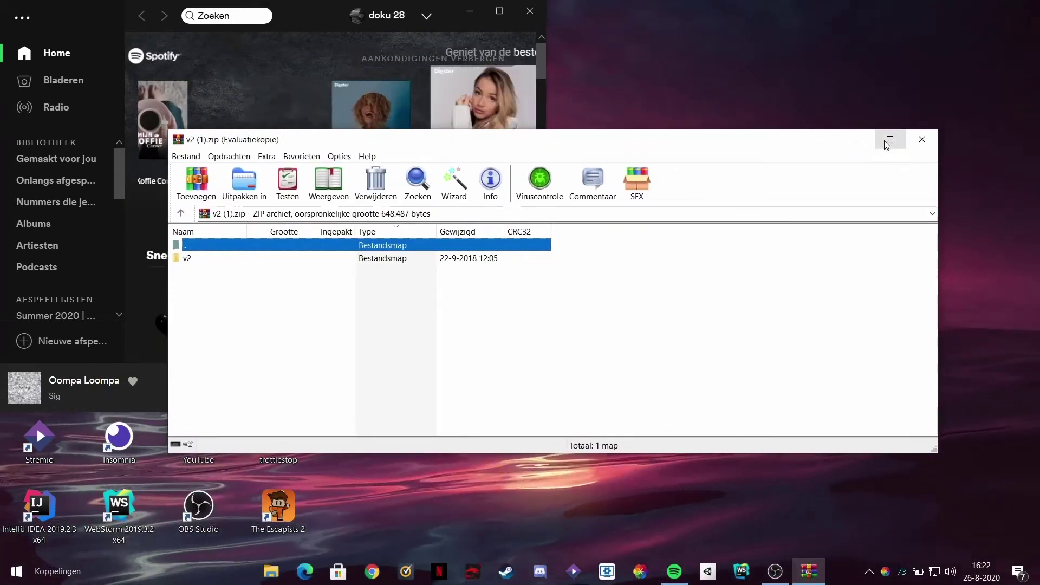
pyautogui.doubleClick(202, 259)
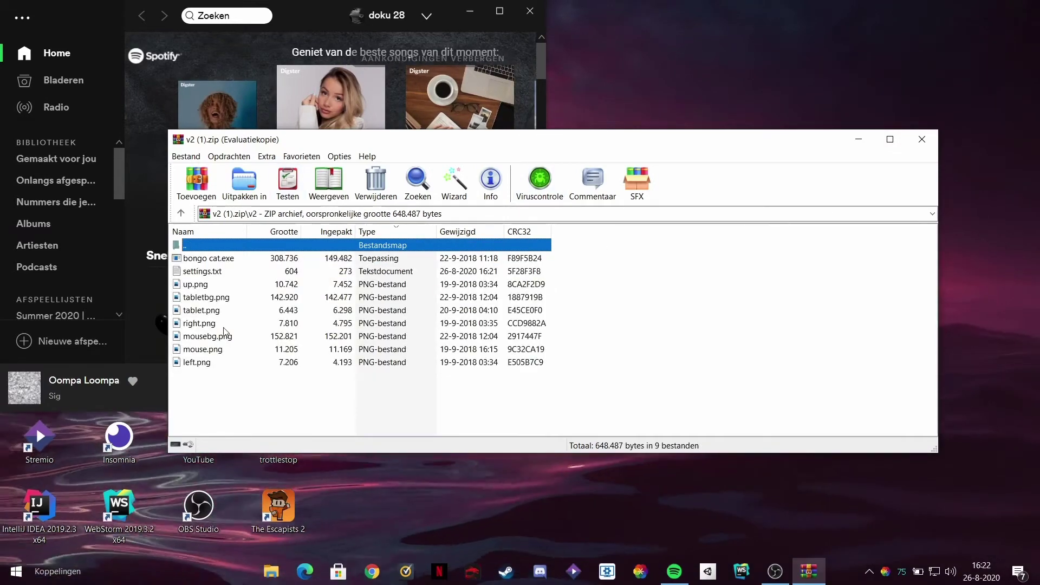
# Step: Search Windows for GIM and launch GIMP 2.10.18
pyautogui.press('super')
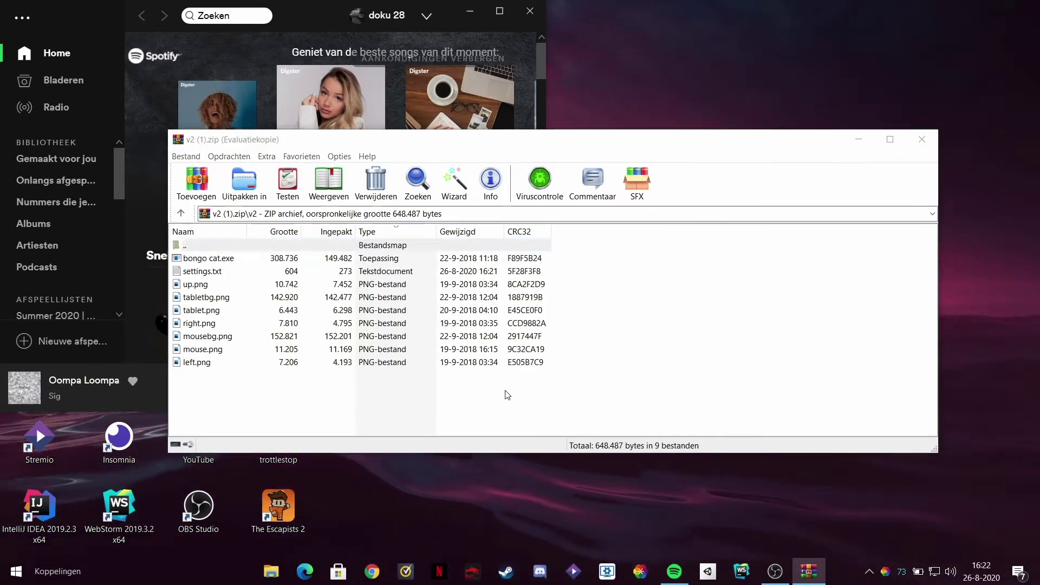
pyautogui.write('GIM')
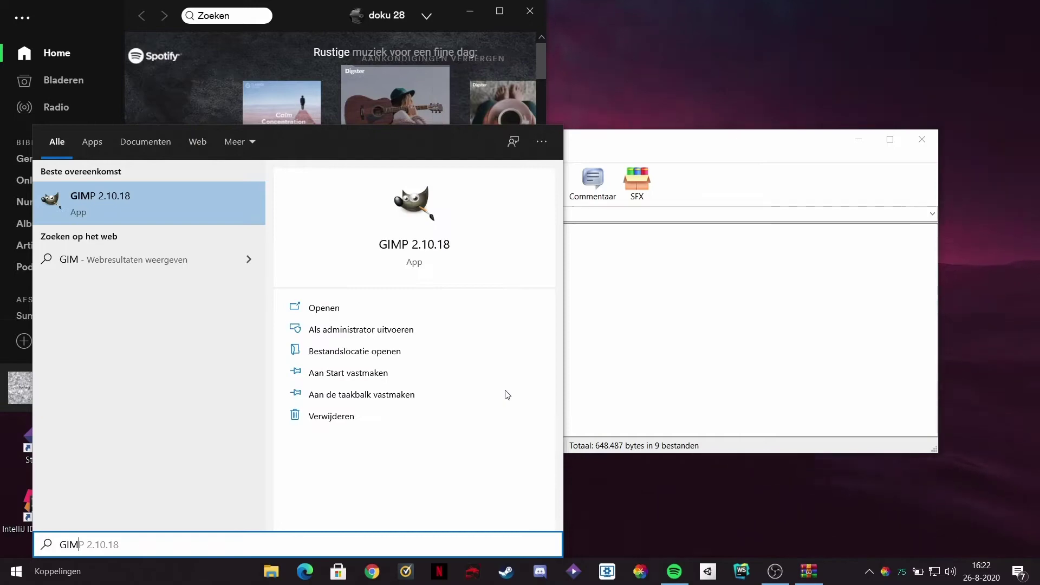
pyautogui.press('Escape')
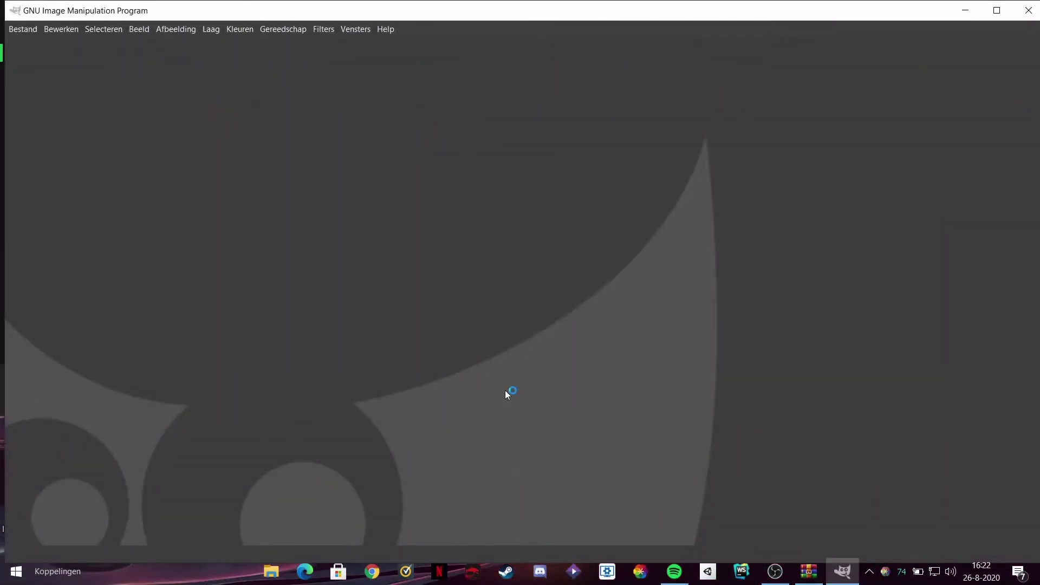
# Step: Drag mousebg.png from the archive into GIMP and maximize the GIMP window
pyautogui.moveTo(777, 11); pyautogui.dragTo(772, 292)
pyautogui.moveTo(641, 289); pyautogui.dragTo(751, 370)
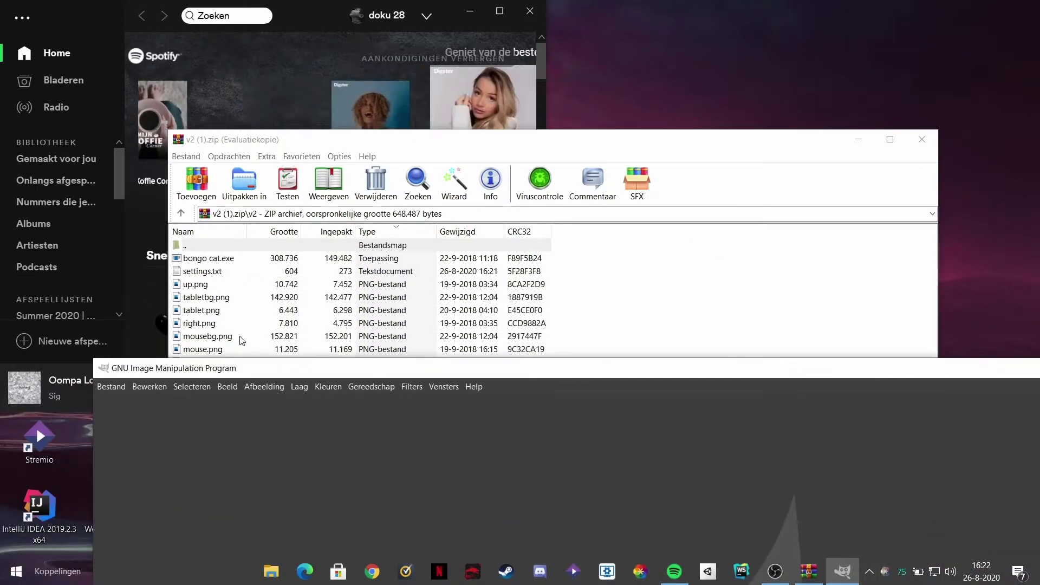
pyautogui.moveTo(238, 344); pyautogui.dragTo(401, 489)
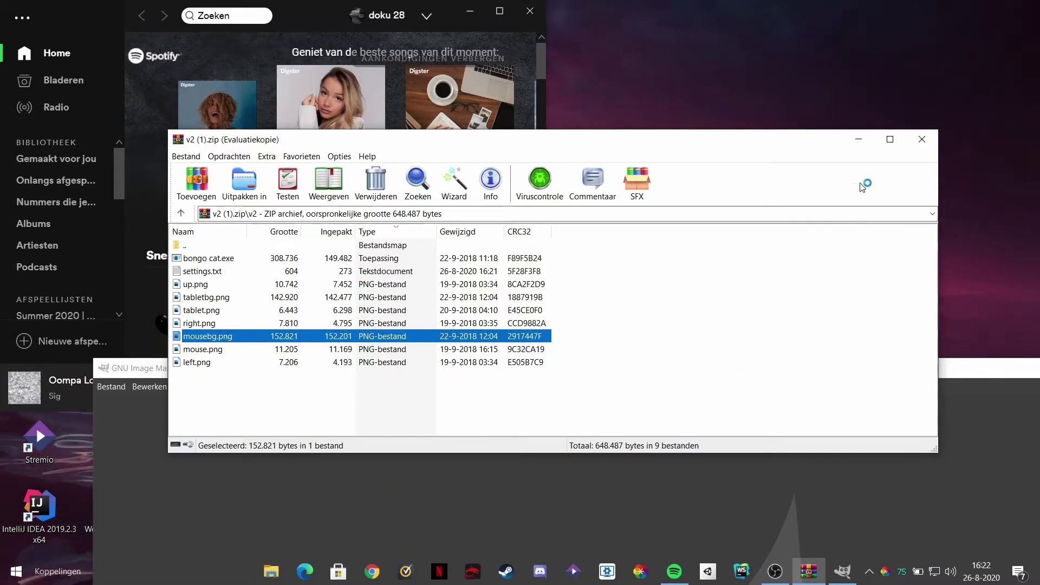
pyautogui.click(858, 140)
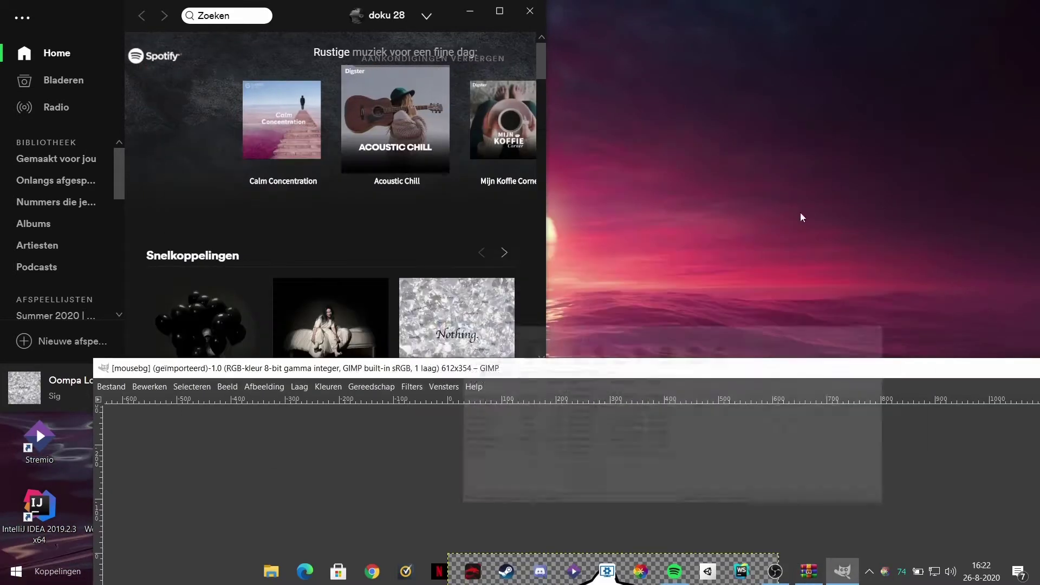
pyautogui.moveTo(749, 373); pyautogui.dragTo(619, 33)
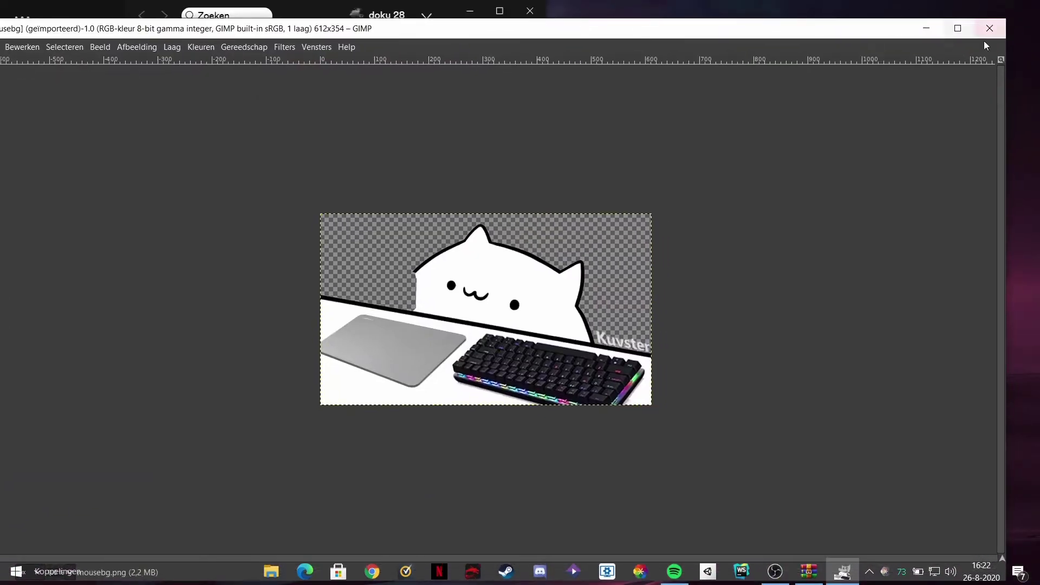
pyautogui.click(957, 30)
pyautogui.click(349, 25)
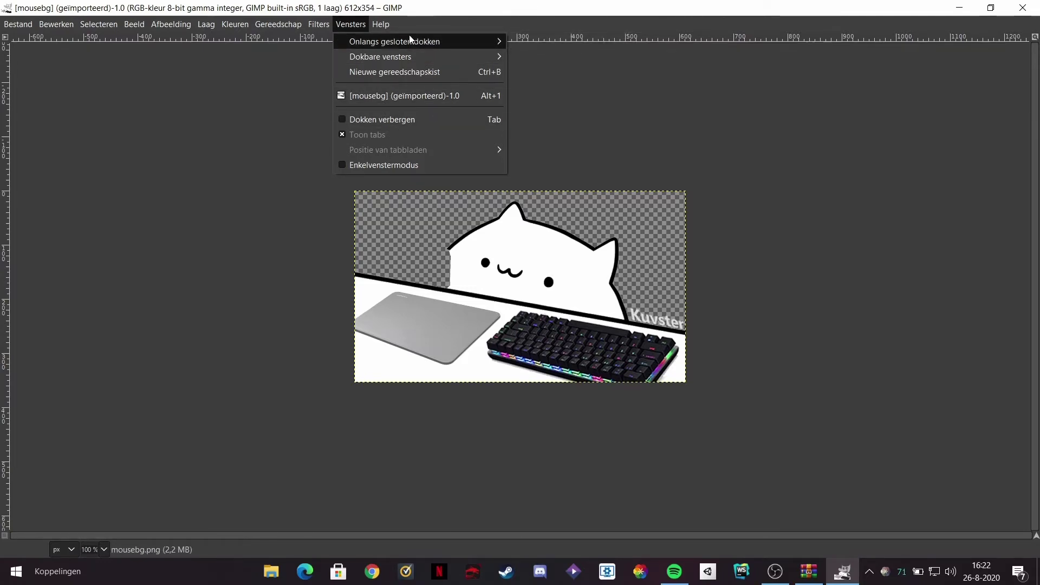
# Step: Restore the recently closed Layers/Toolbox dock and move it to the top-left corner
pyautogui.click(553, 44)
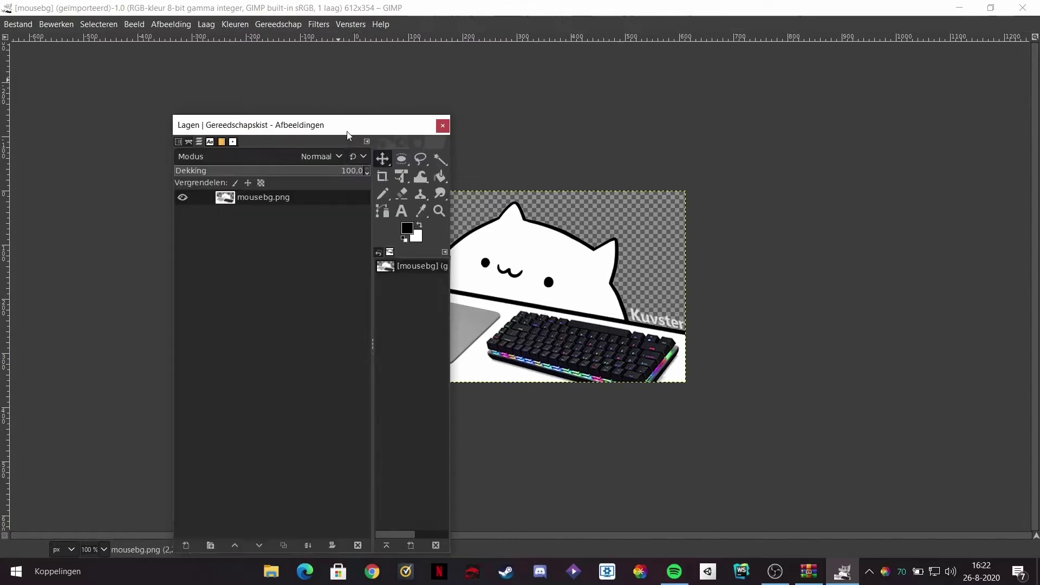
pyautogui.moveTo(348, 125); pyautogui.dragTo(202, 63)
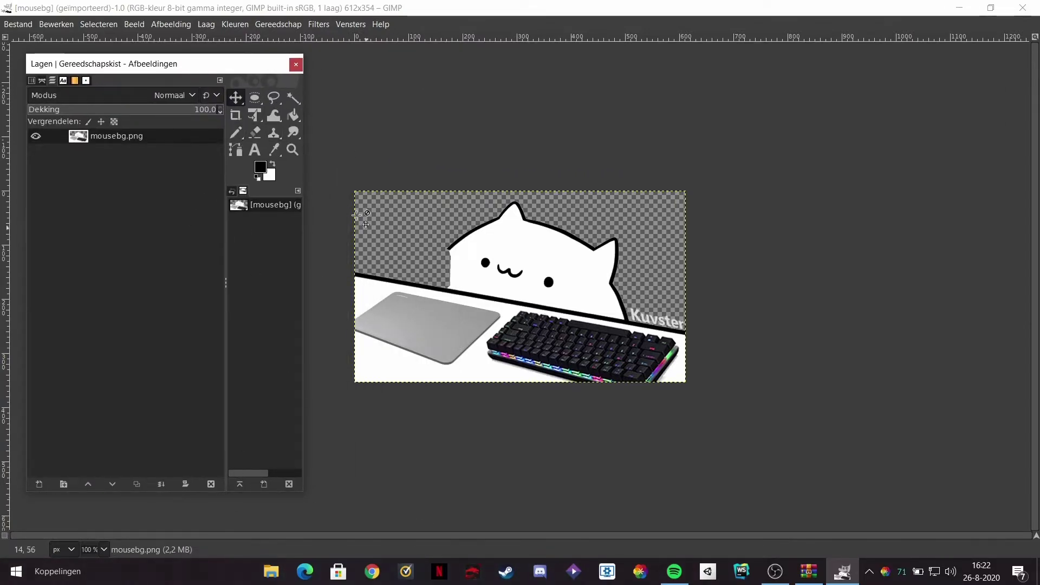
pyautogui.scroll(6, 595, 380)
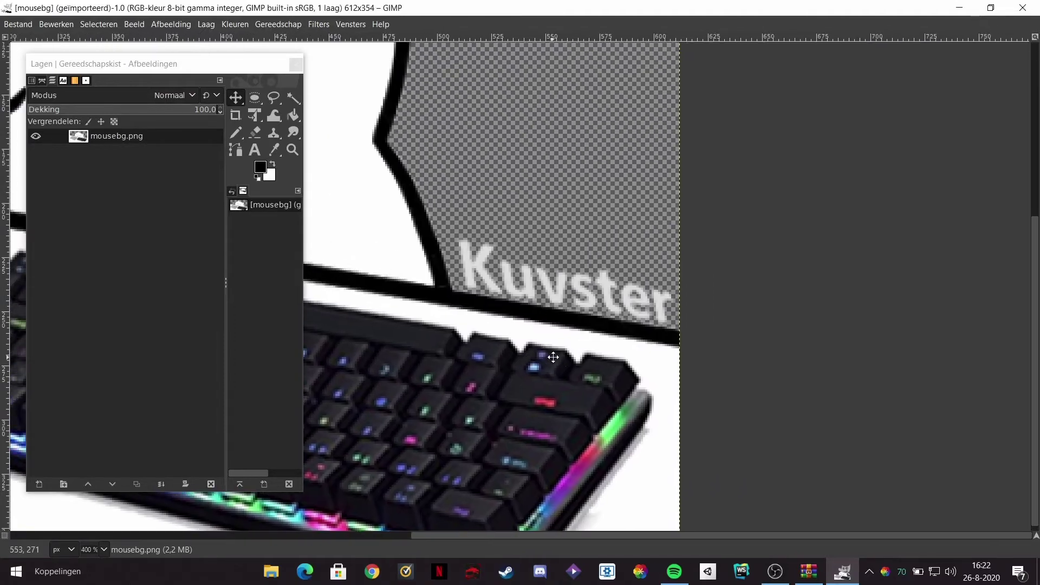
pyautogui.scroll(-3, 563, 351)
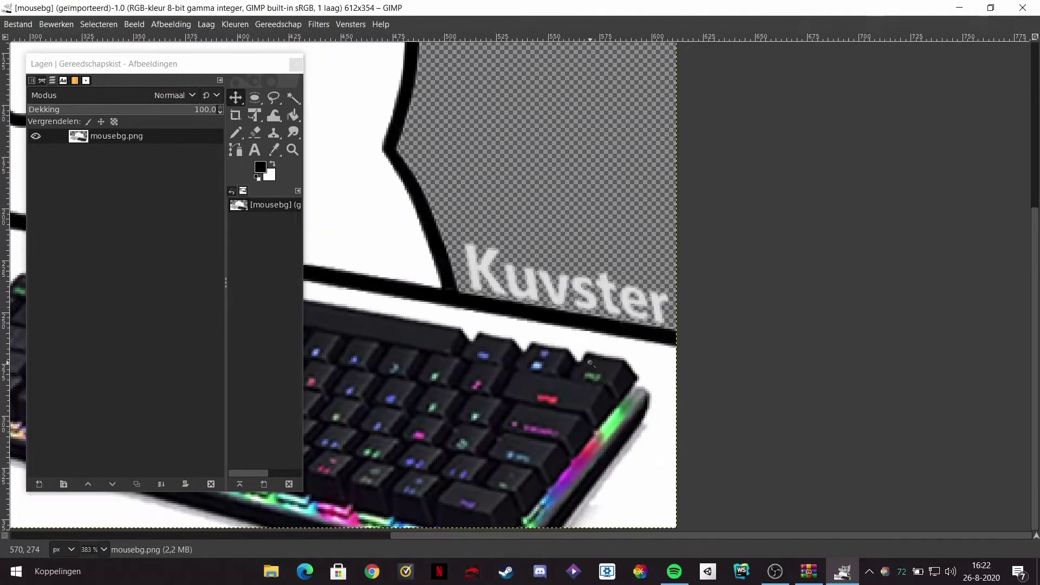
# Step: Free-select the Kuvster lettering behind the cat and delete it to transparency
pyautogui.click(271, 99)
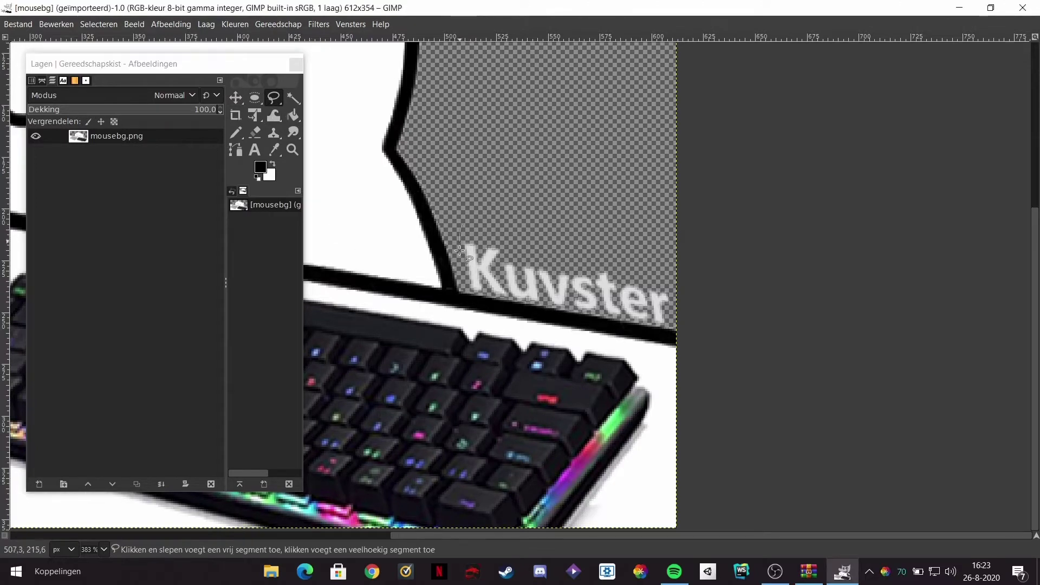
pyautogui.moveTo(464, 288); pyautogui.dragTo(506, 307)
pyautogui.moveTo(651, 326); pyautogui.dragTo(670, 313)
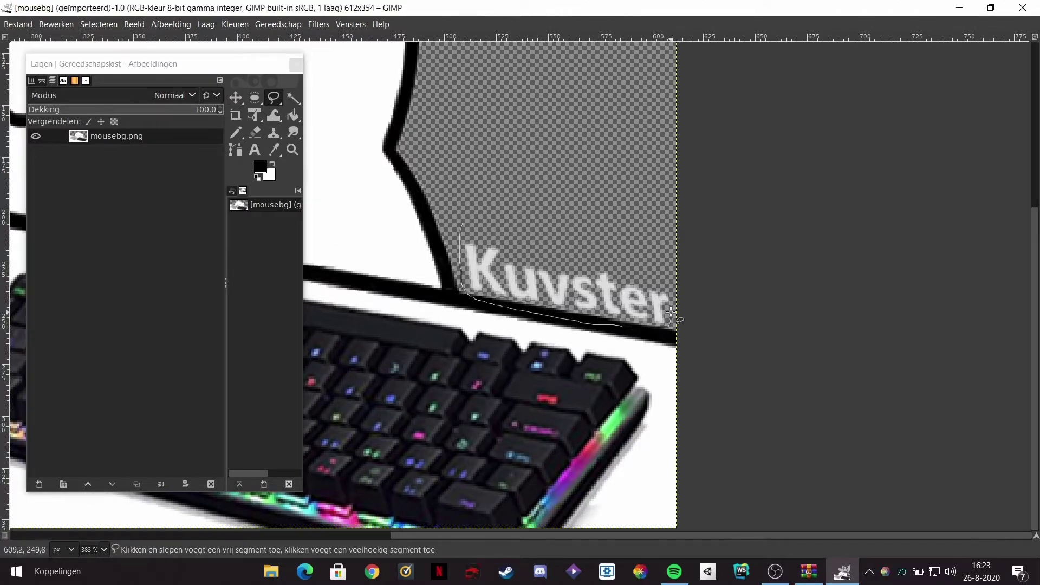
pyautogui.moveTo(486, 232); pyautogui.dragTo(472, 229)
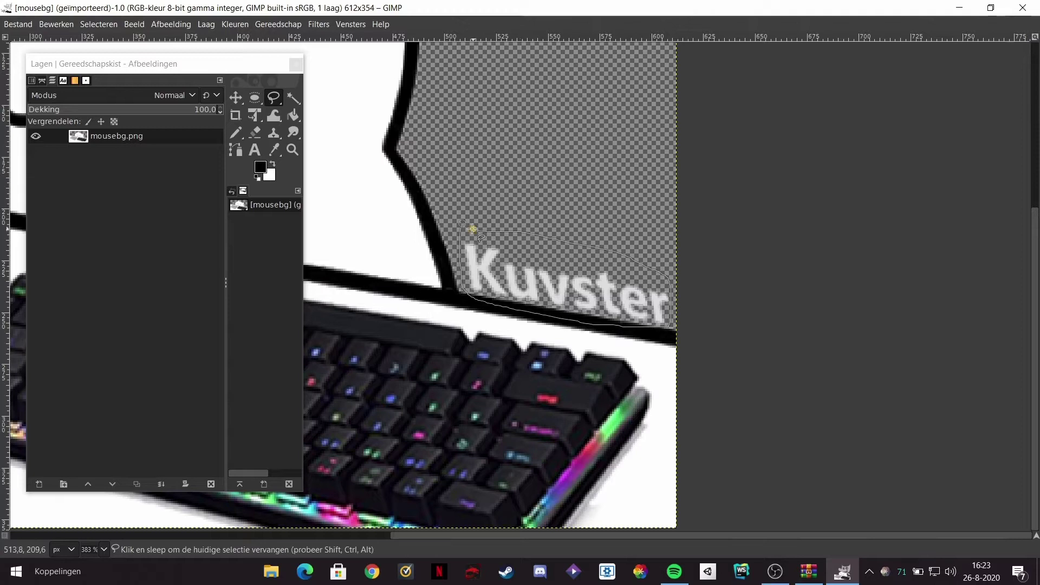
pyautogui.click(462, 223)
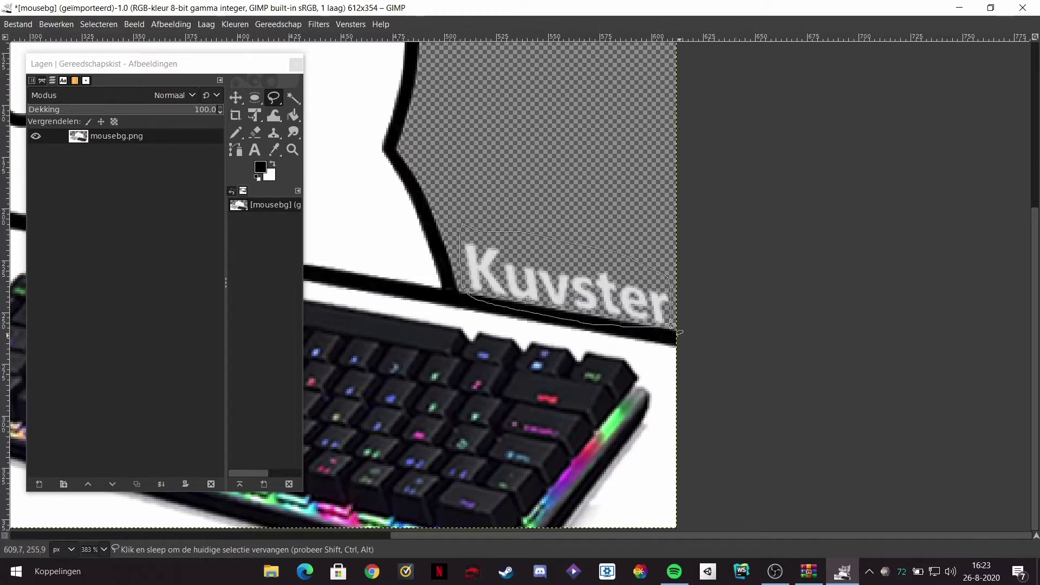
pyautogui.press('Delete')
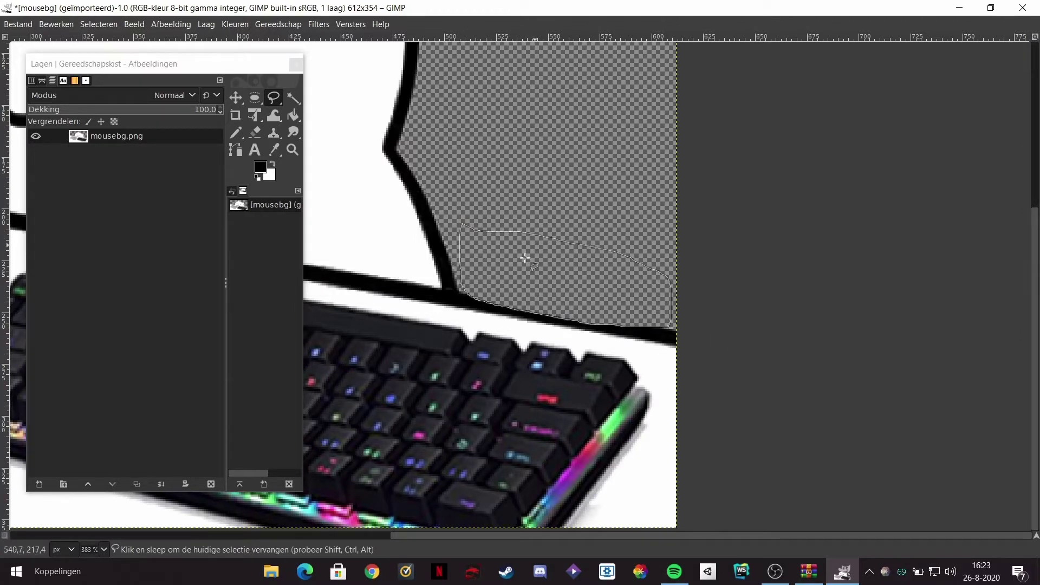
# Step: Select nothing, zoom out to the whole image, and move the dock aside
pyautogui.click(99, 23)
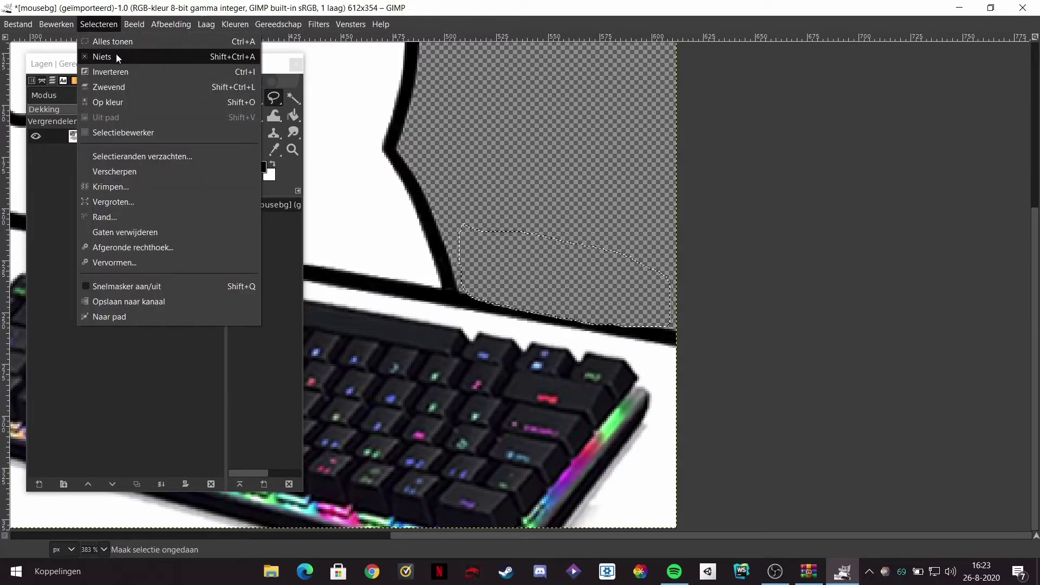
pyautogui.click(116, 53)
pyautogui.scroll(-5, 588, 340)
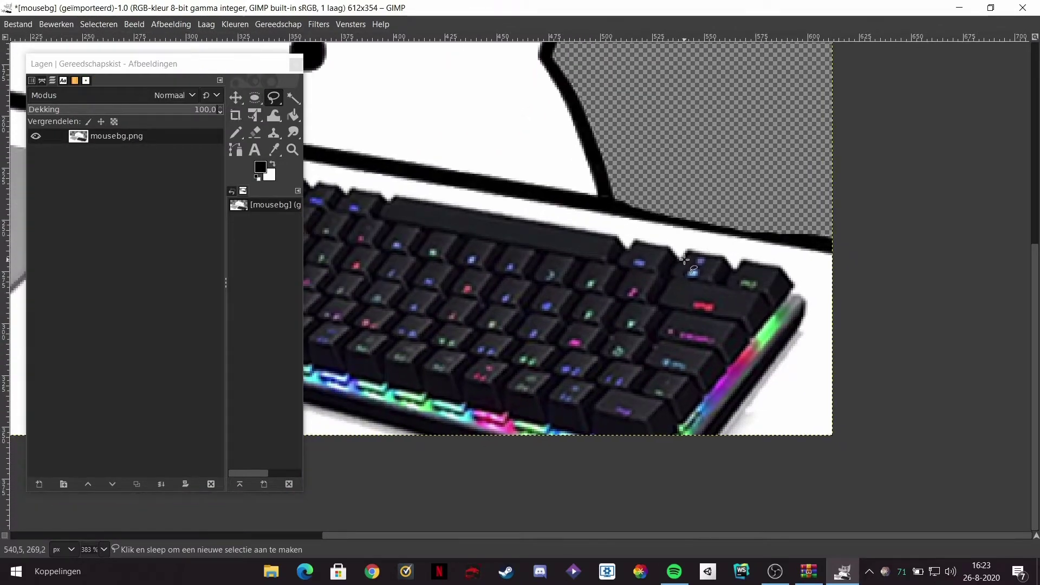
pyautogui.scroll(-5, 709, 310)
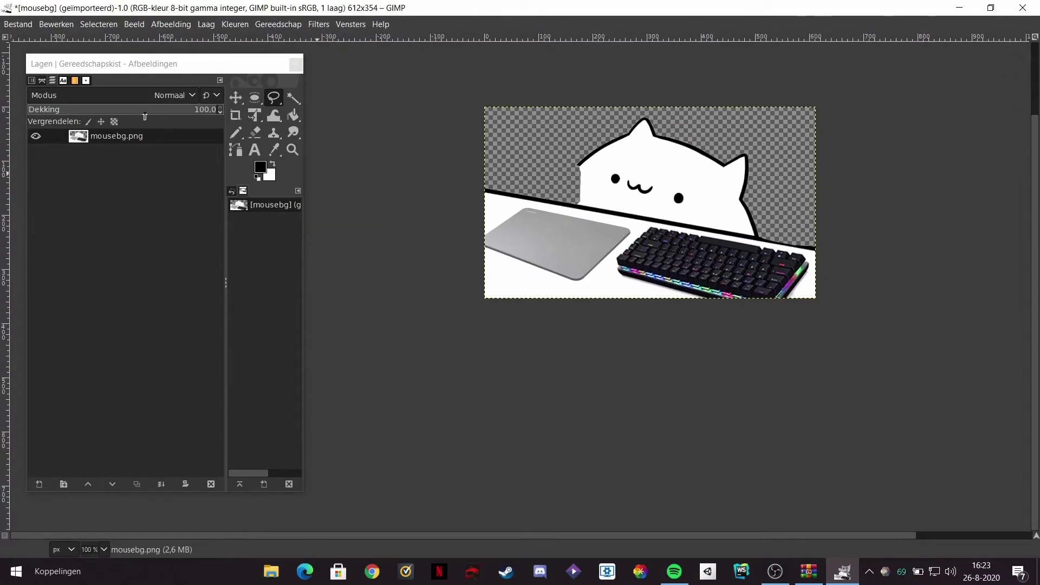
pyautogui.moveTo(143, 62); pyautogui.dragTo(215, 74)
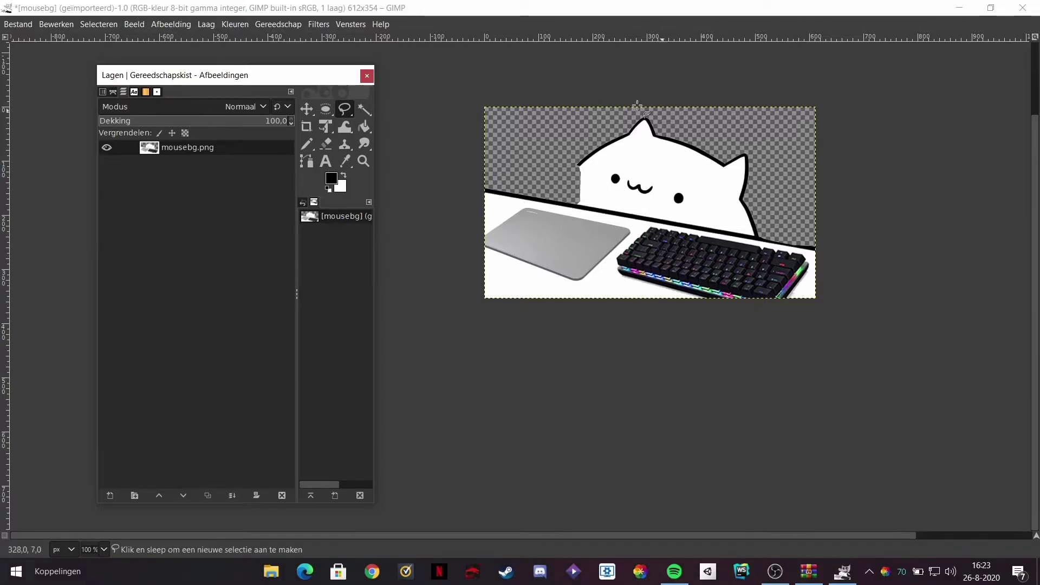
# Step: Copy the purple LED gaming-setup photo from Chrome's 'gaming setup' image results, then return to GIMP
pyautogui.click(368, 576)
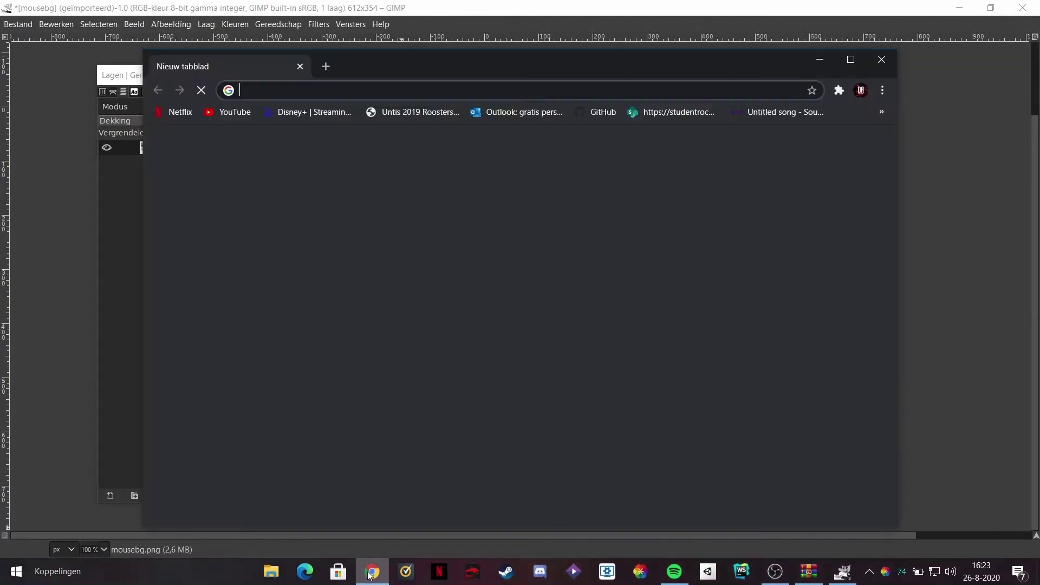
pyautogui.click(347, 171)
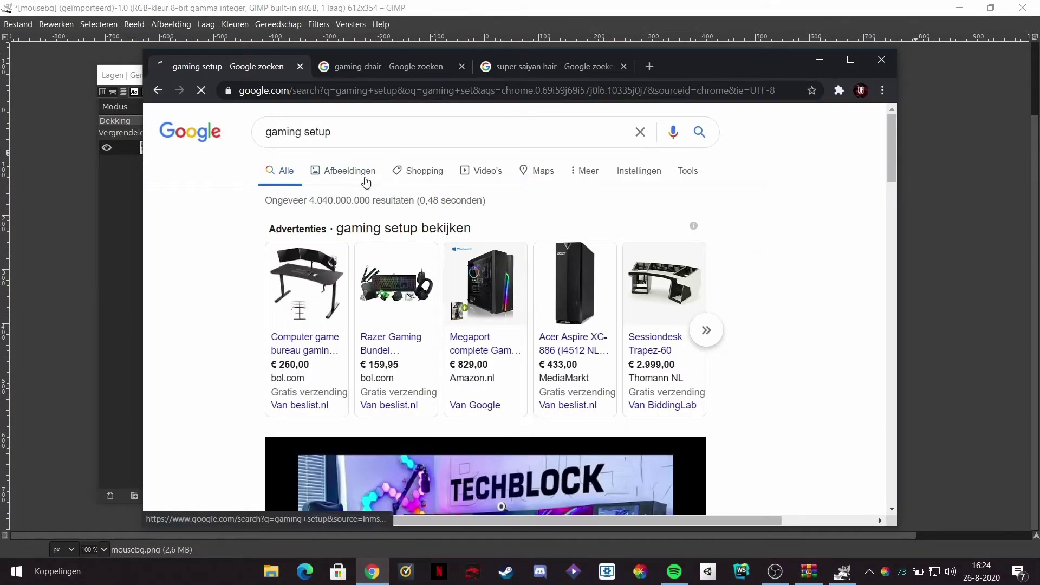
pyautogui.scroll(-5, 459, 332)
pyautogui.scroll(-4, 593, 320)
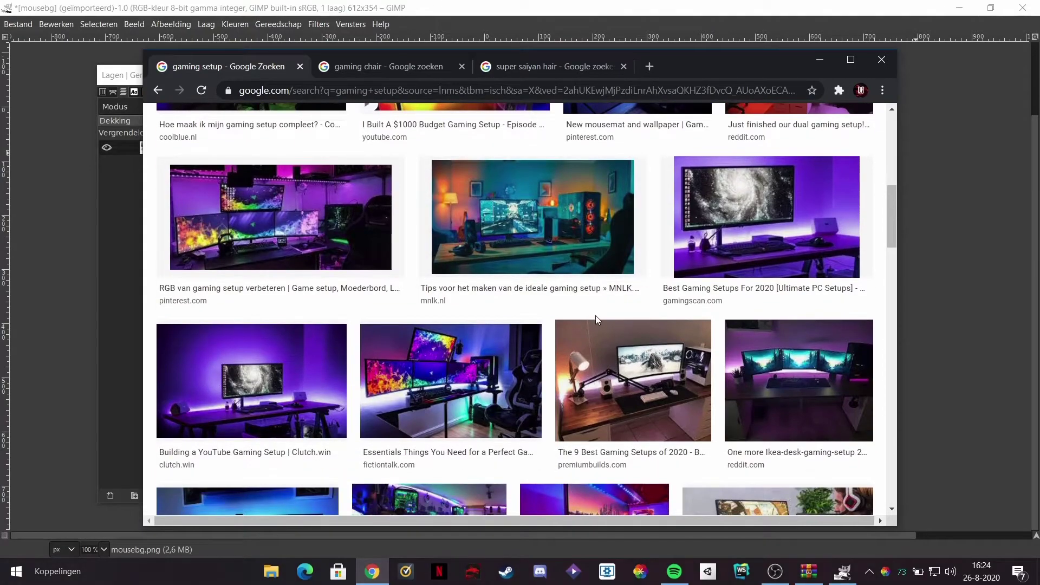
pyautogui.scroll(-14, 595, 315)
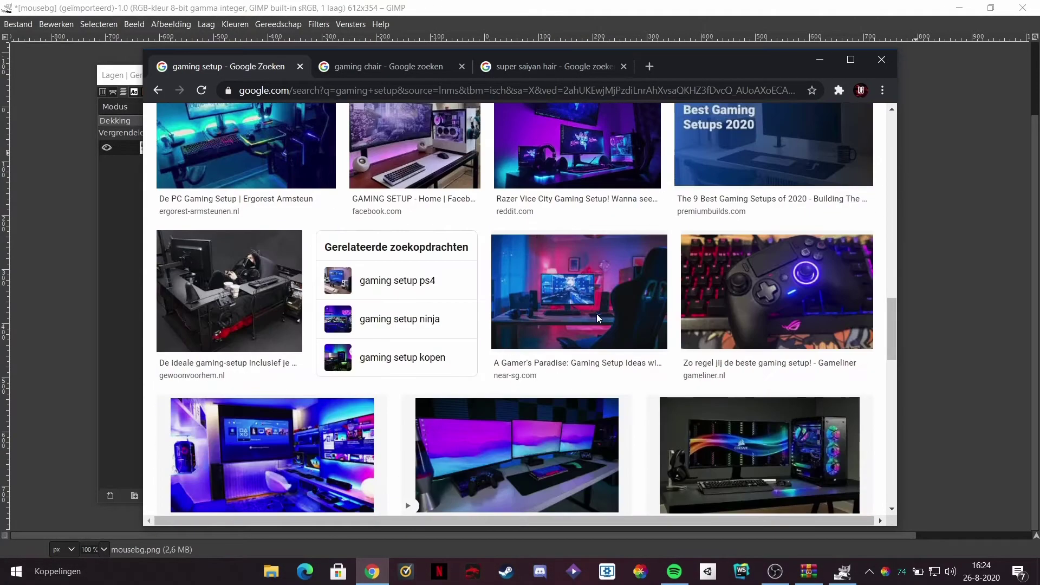
pyautogui.scroll(-10, 598, 318)
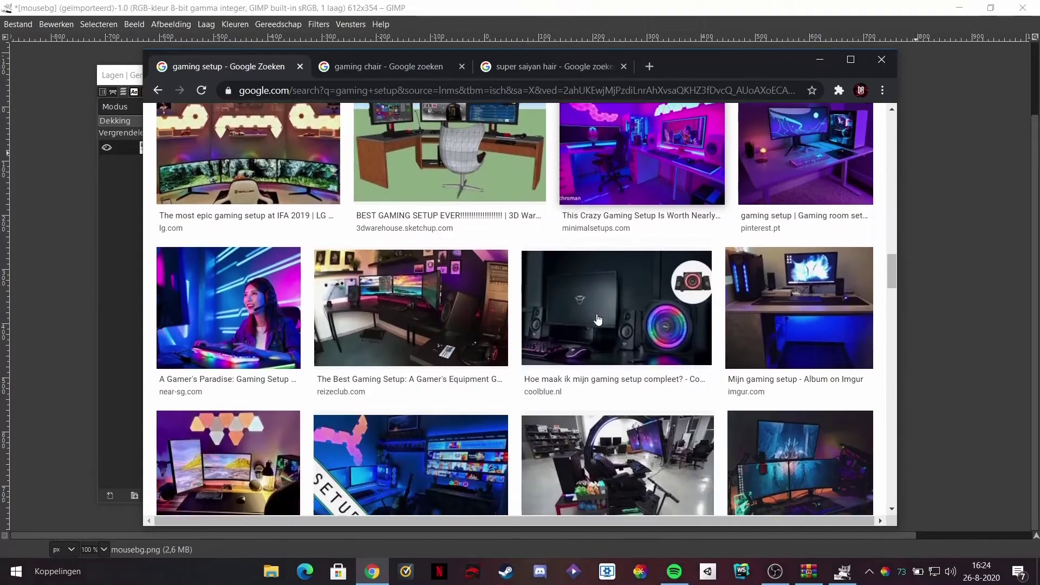
pyautogui.scroll(-4, 598, 319)
pyautogui.scroll(4, 599, 317)
pyautogui.scroll(-16, 599, 317)
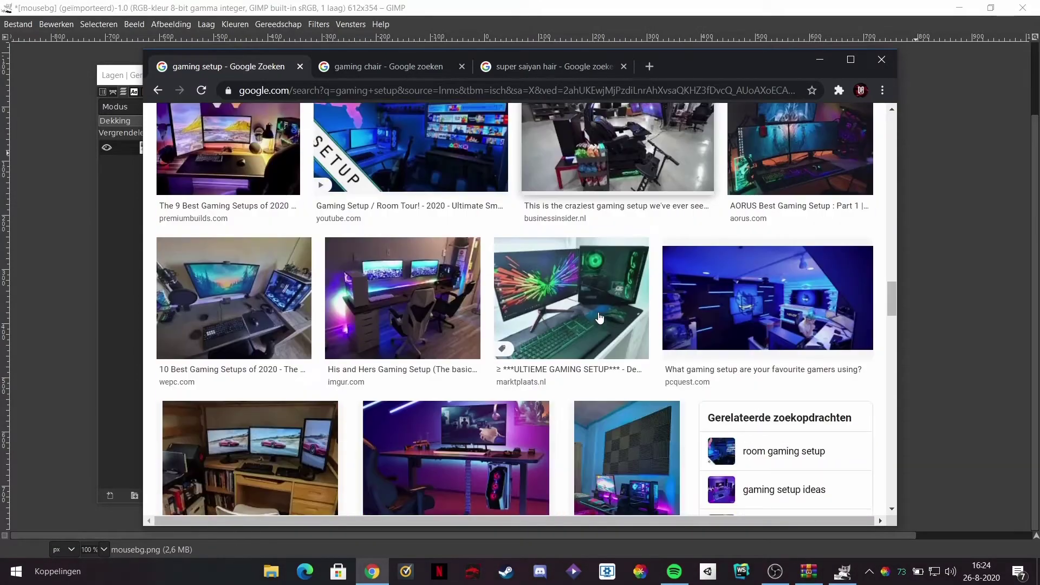
pyautogui.scroll(-4, 599, 317)
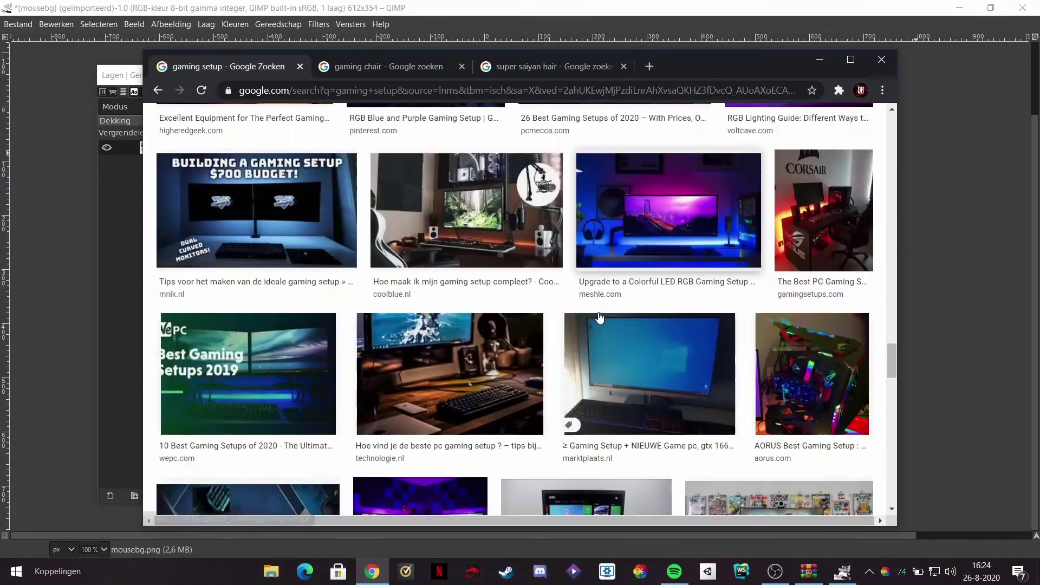
pyautogui.scroll(-1, 599, 317)
pyautogui.scroll(1, 599, 318)
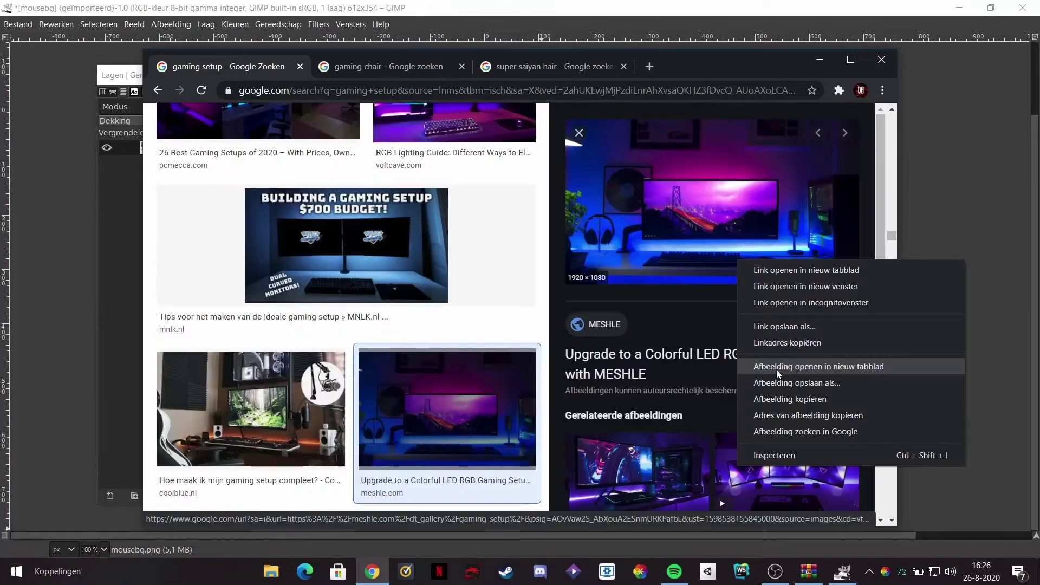
pyautogui.click(796, 399)
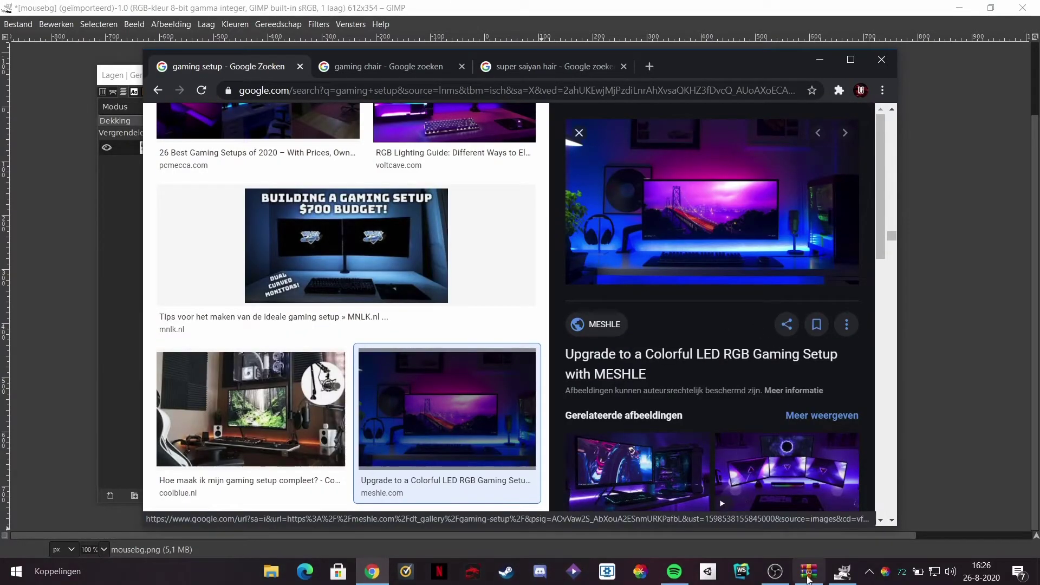
pyautogui.click(842, 571)
# Step: Paste the copied gaming-setup photo into mousebg.png as a new layer
pyautogui.click(635, 335)
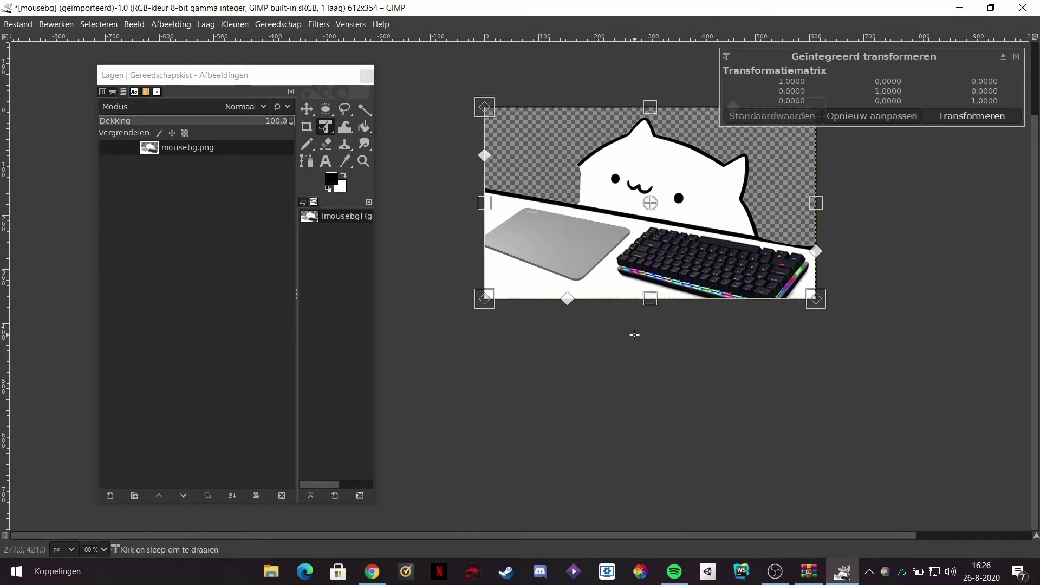
pyautogui.click(307, 108)
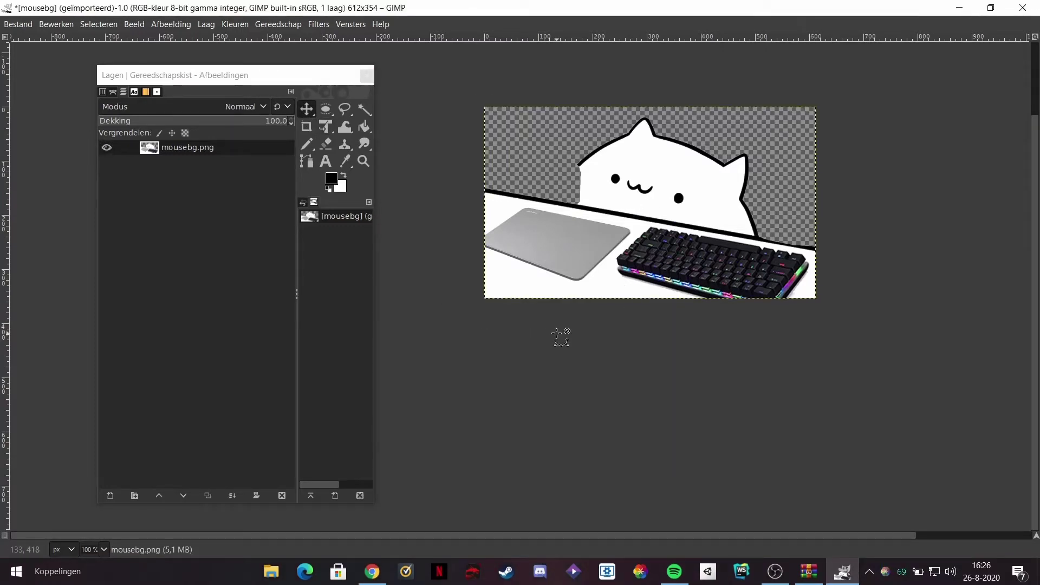
pyautogui.hotkey('ctrl', 'v')
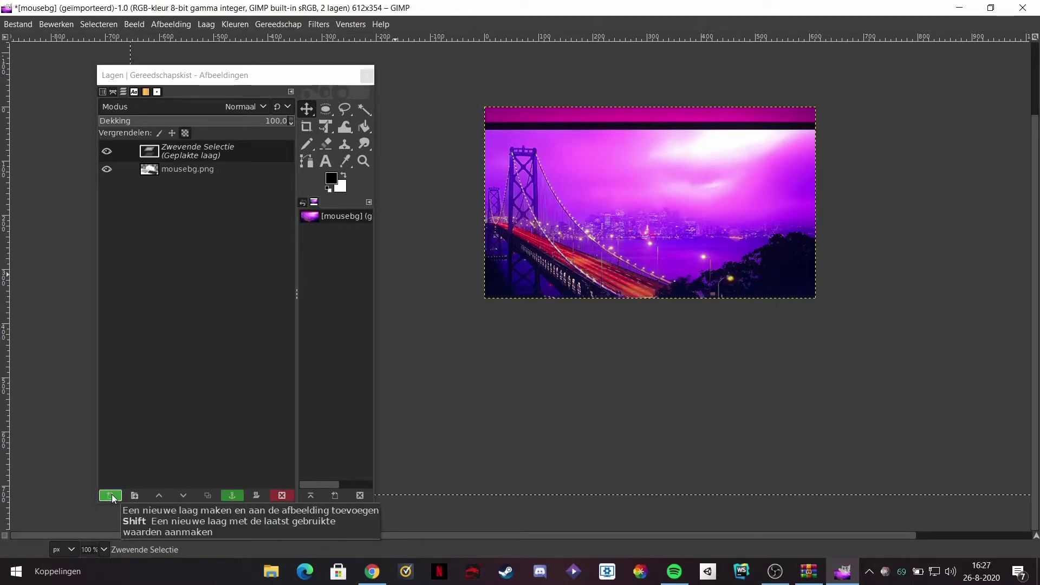
pyautogui.click(114, 498)
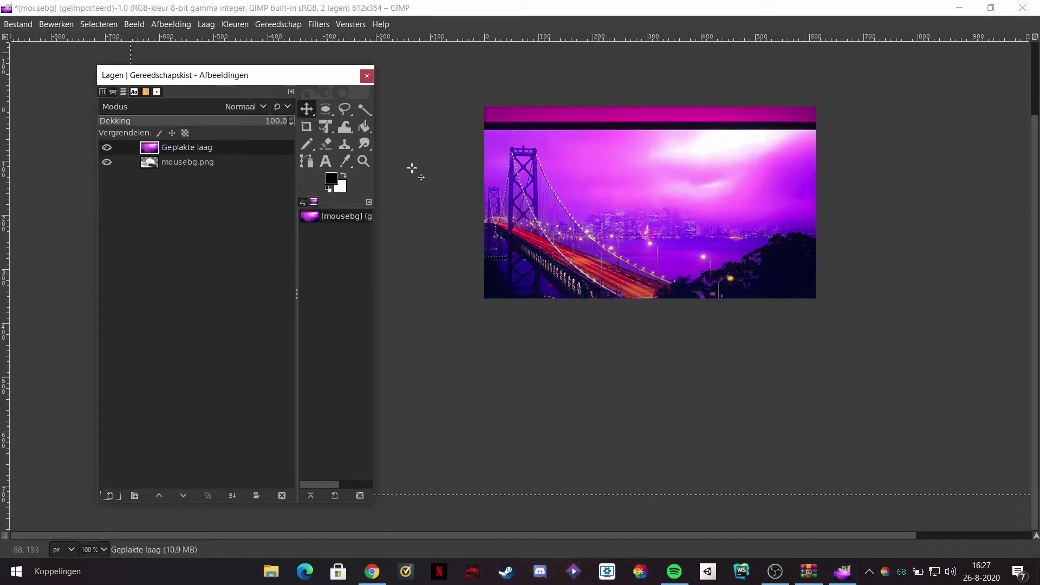
# Step: Scale the pasted photo down to fit the canvas and move the cat layer above it
pyautogui.click(321, 132)
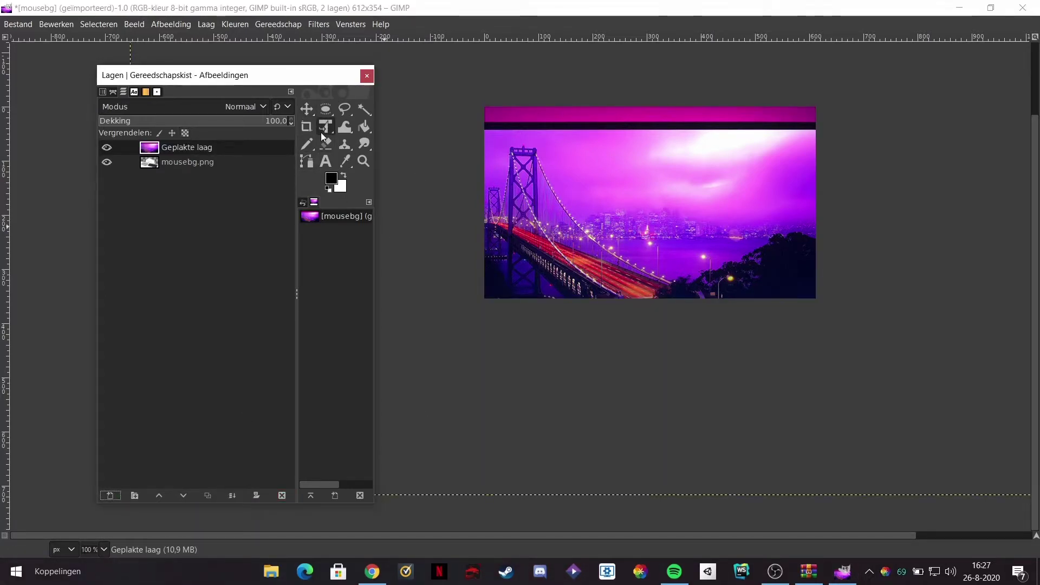
pyautogui.click(633, 234)
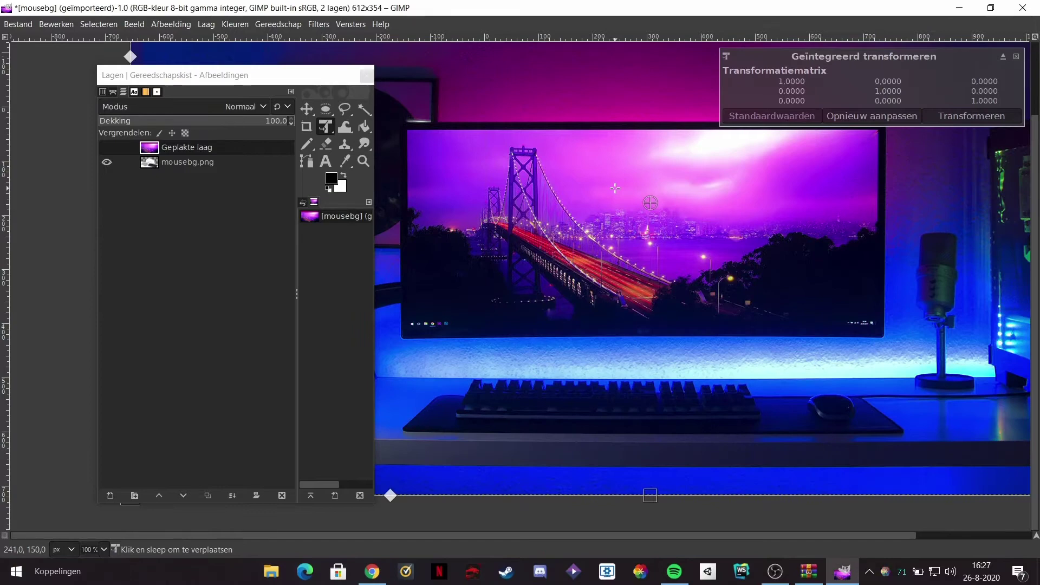
pyautogui.moveTo(556, 201); pyautogui.dragTo(578, 204)
pyautogui.moveTo(672, 512); pyautogui.dragTo(683, 258)
pyautogui.moveTo(593, 161); pyautogui.dragTo(520, 192)
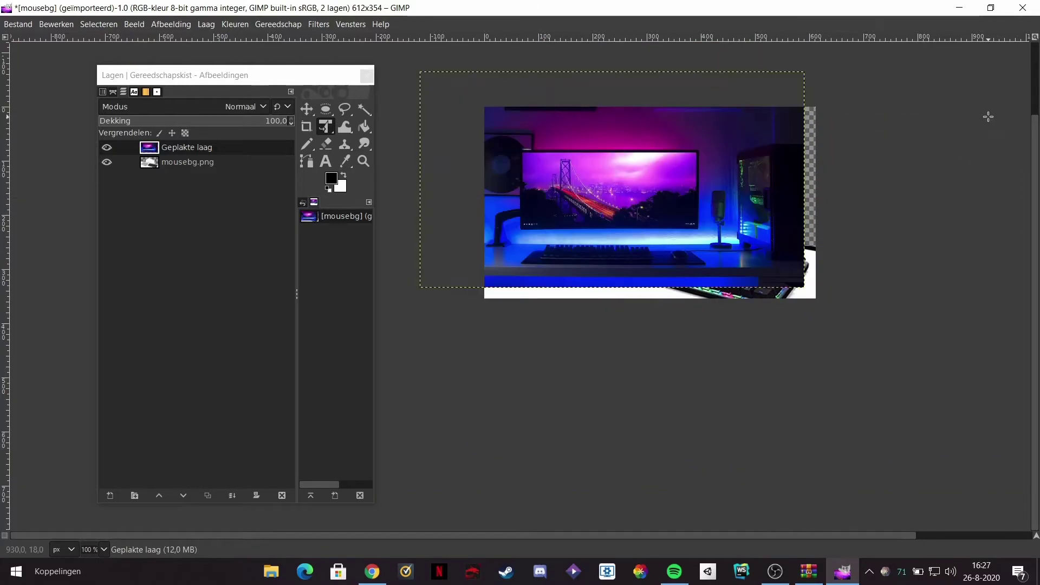
pyautogui.moveTo(201, 162); pyautogui.dragTo(211, 147)
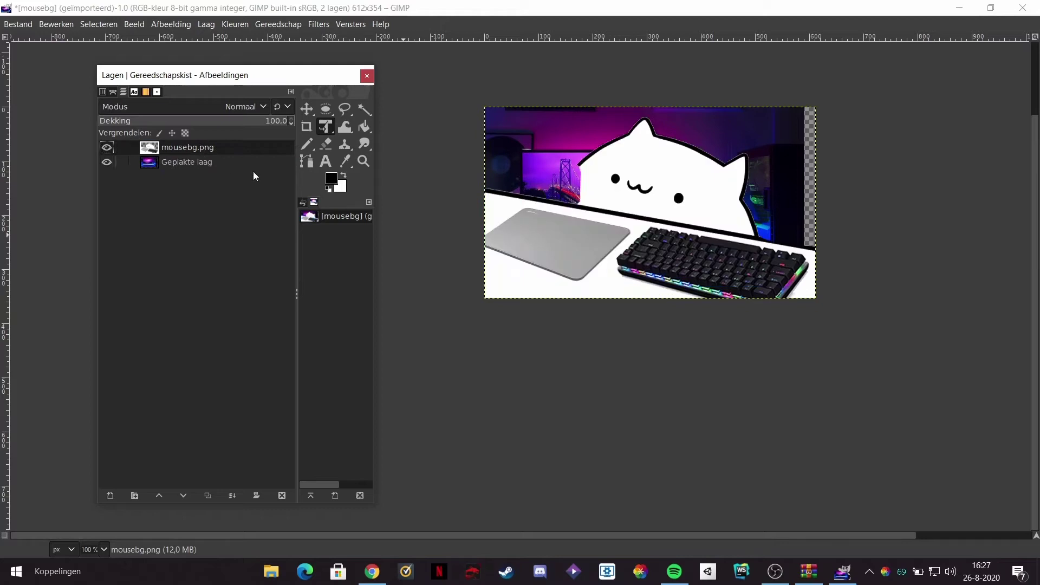
# Step: Transform the Geplakte laag room photo, moving it up-left and enlarging it evenly
pyautogui.click(549, 163)
pyautogui.click(221, 164)
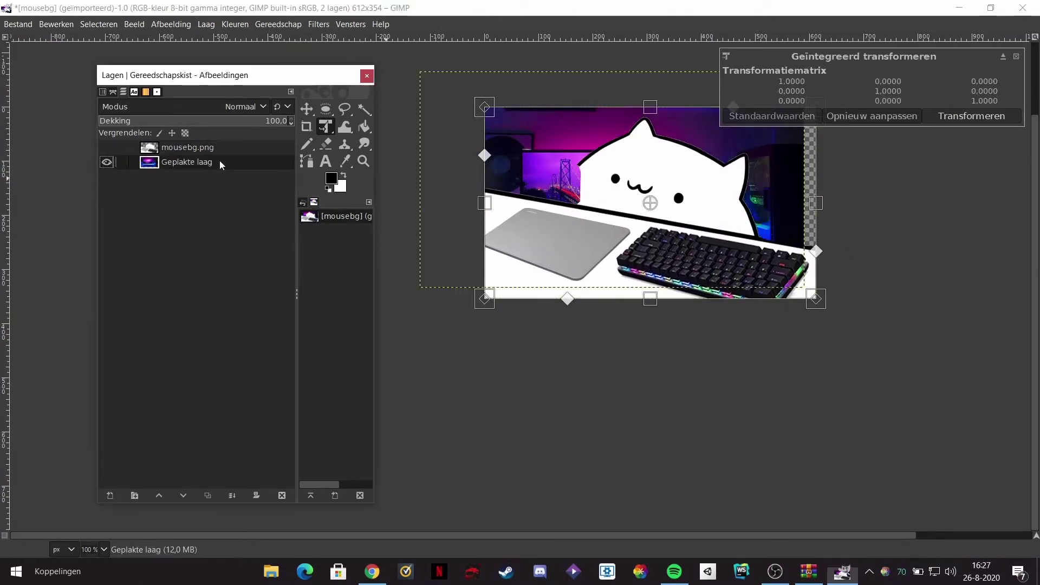
pyautogui.moveTo(547, 144); pyautogui.dragTo(579, 141)
pyautogui.click(943, 116)
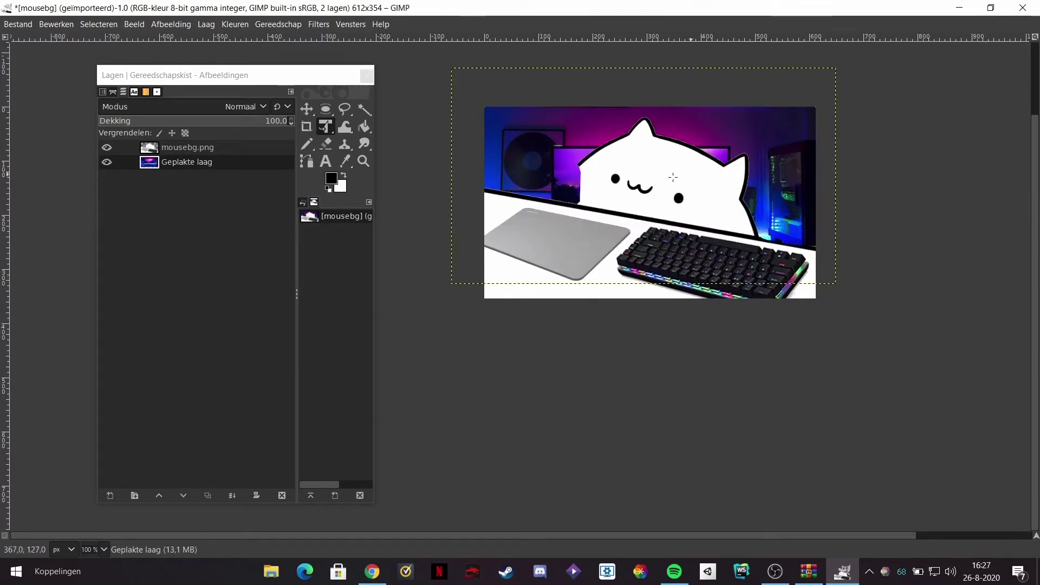
pyautogui.moveTo(544, 181); pyautogui.dragTo(506, 145)
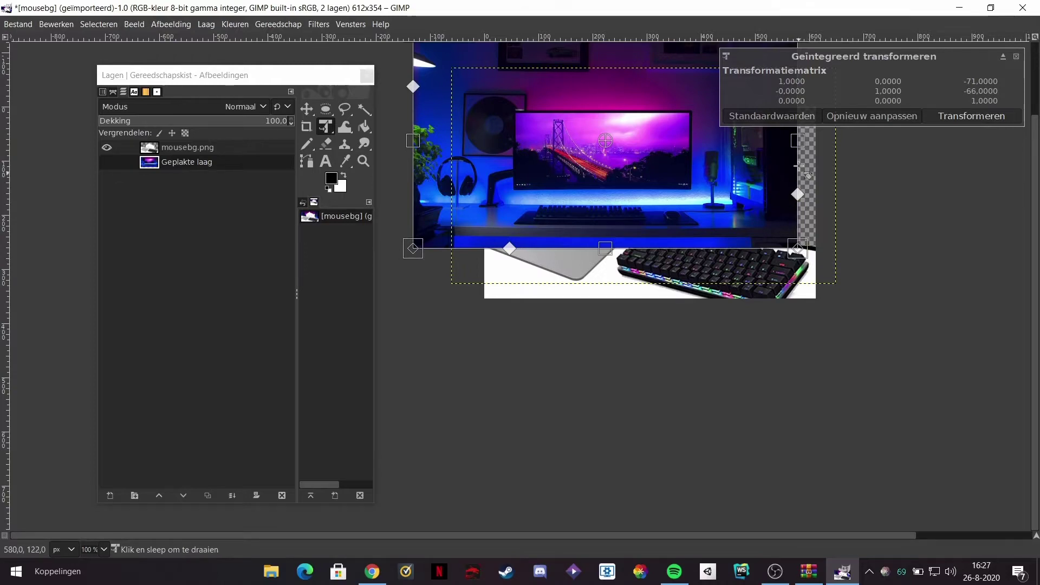
pyautogui.moveTo(795, 195); pyautogui.dragTo(878, 163)
pyautogui.click(954, 116)
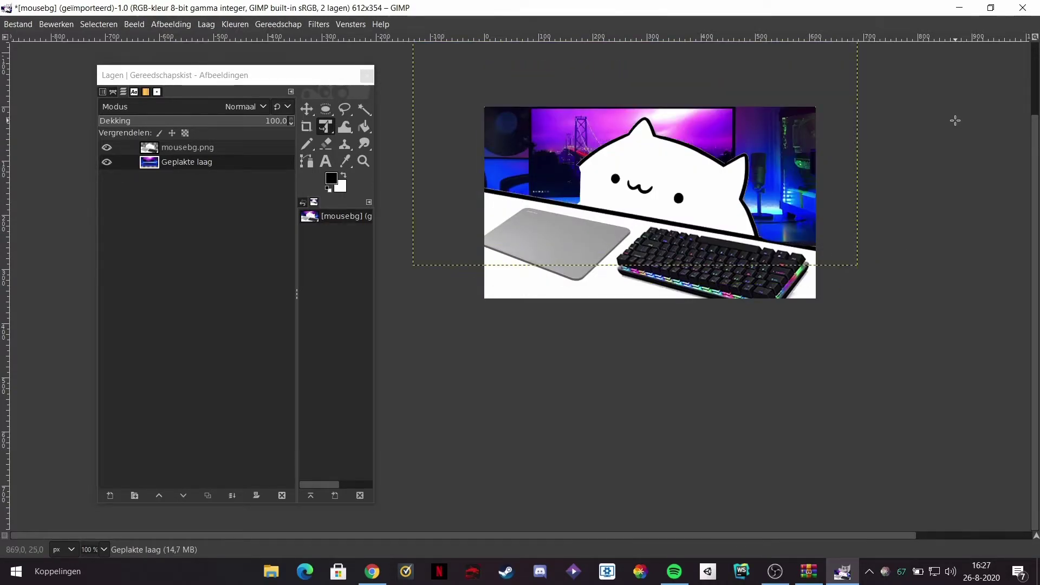
# Step: Shift the room photo about 55 px left so its monitor peeks out beside the cat
pyautogui.click(784, 168)
pyautogui.moveTo(784, 168); pyautogui.dragTo(754, 168)
pyautogui.click(945, 117)
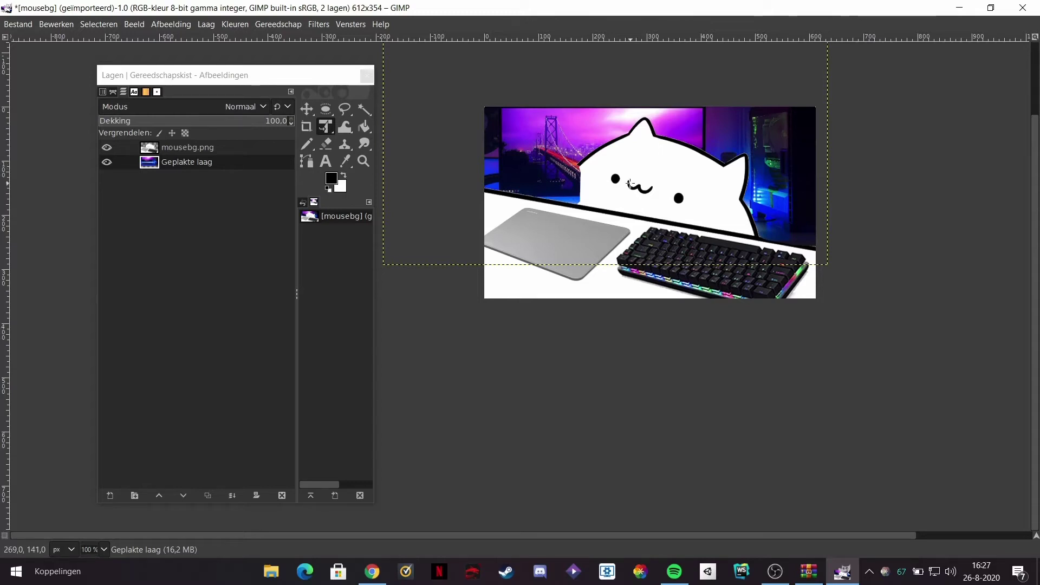
pyautogui.scroll(3, 646, 312)
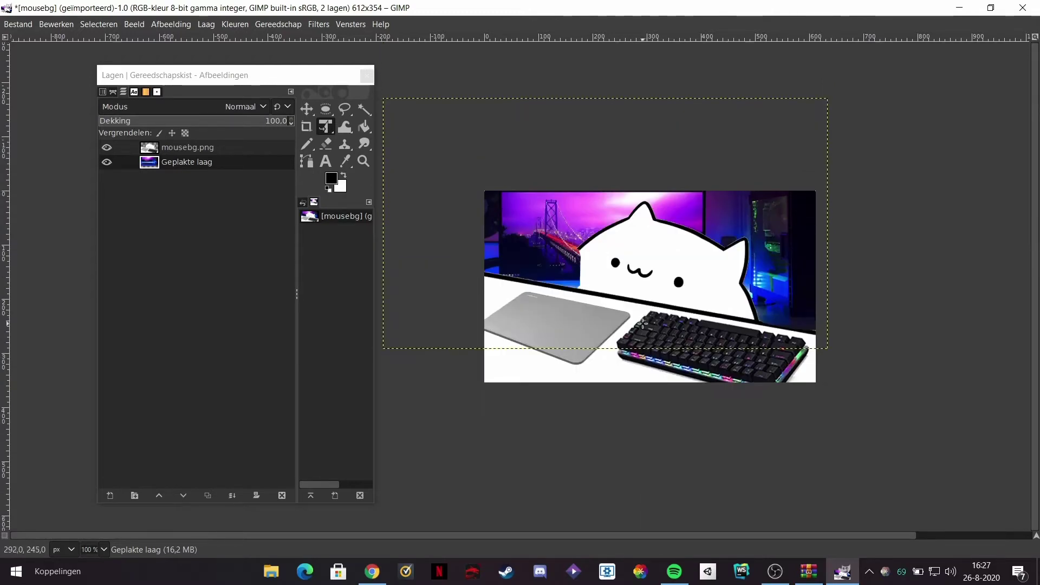
pyautogui.click(314, 111)
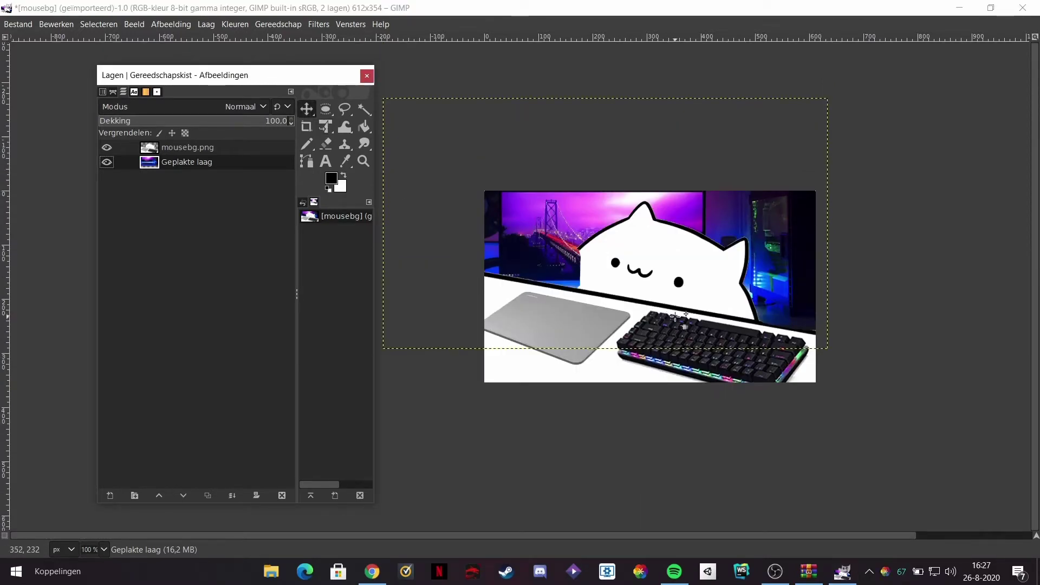
# Step: On the mousebg.png layer, brush short black eyebrow strokes above the cat's left and right eyes
pyautogui.scroll(2, 675, 316)
pyautogui.click(243, 148)
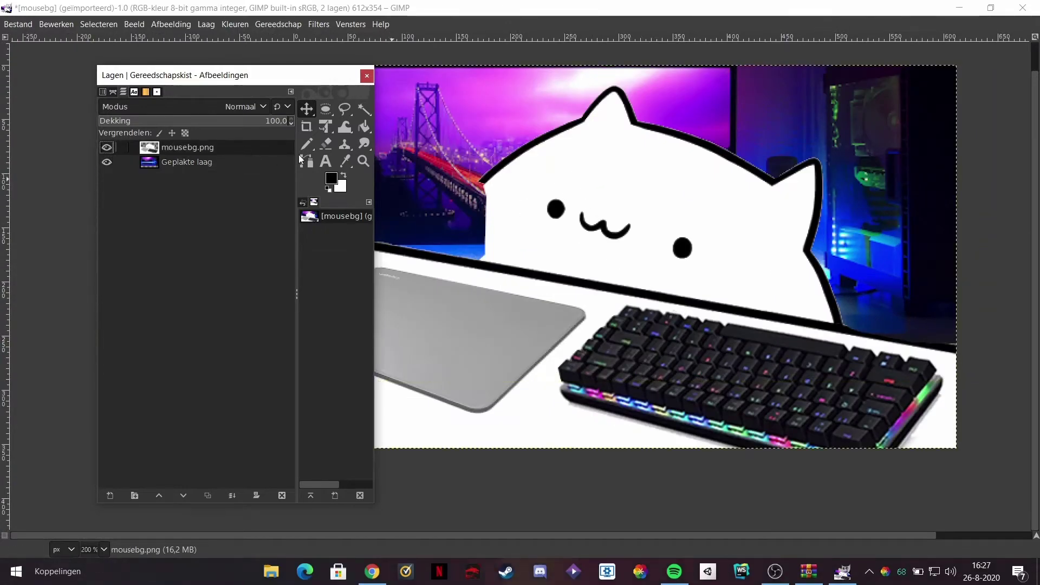
pyautogui.click(307, 144)
pyautogui.scroll(2, 543, 222)
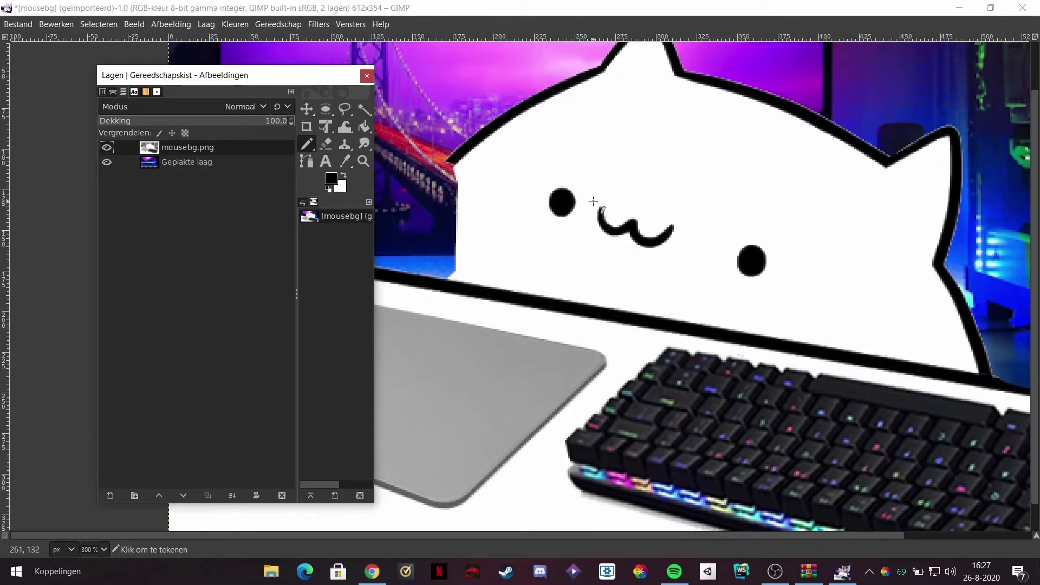
pyautogui.moveTo(576, 177)
pyautogui.mouseDown()
pyautogui.moveTo(579, 203)
pyautogui.moveTo(579, 195)
pyautogui.mouseUp()
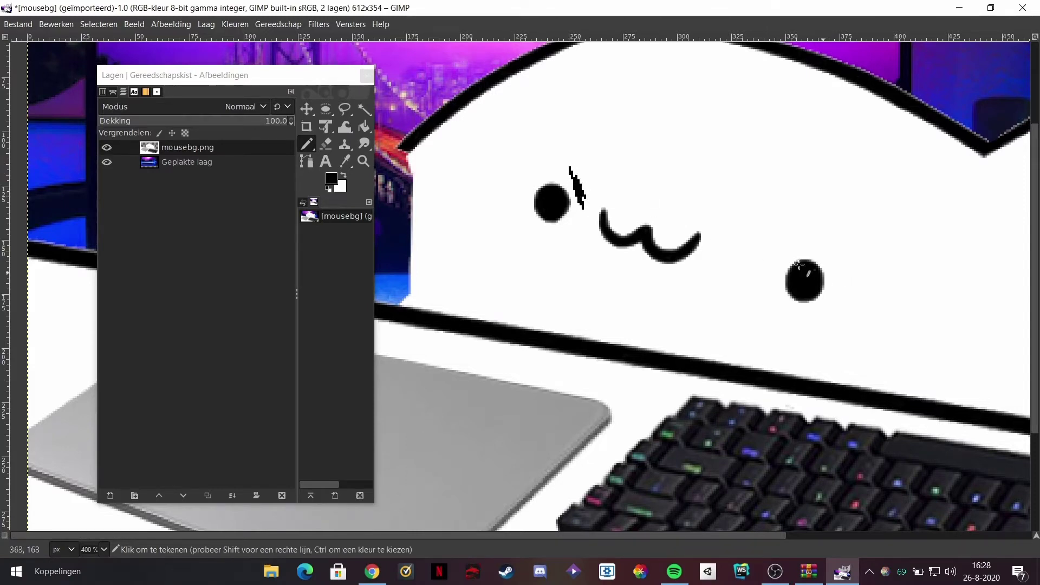
pyautogui.moveTo(794, 258)
pyautogui.mouseDown()
pyautogui.moveTo(812, 241)
pyautogui.moveTo(781, 253)
pyautogui.moveTo(797, 248)
pyautogui.moveTo(789, 251)
pyautogui.mouseUp()
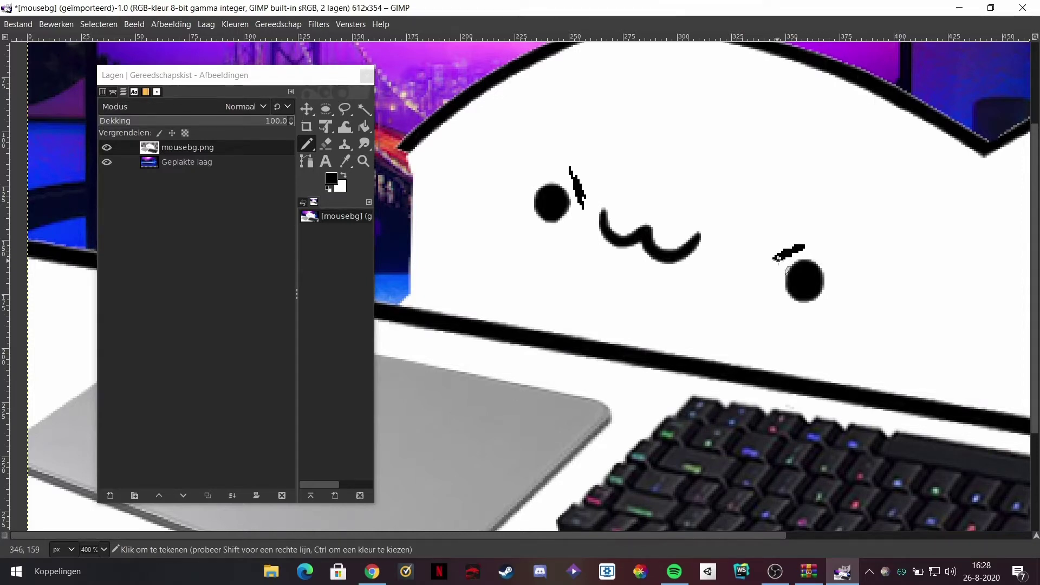
pyautogui.scroll(-5, 784, 255)
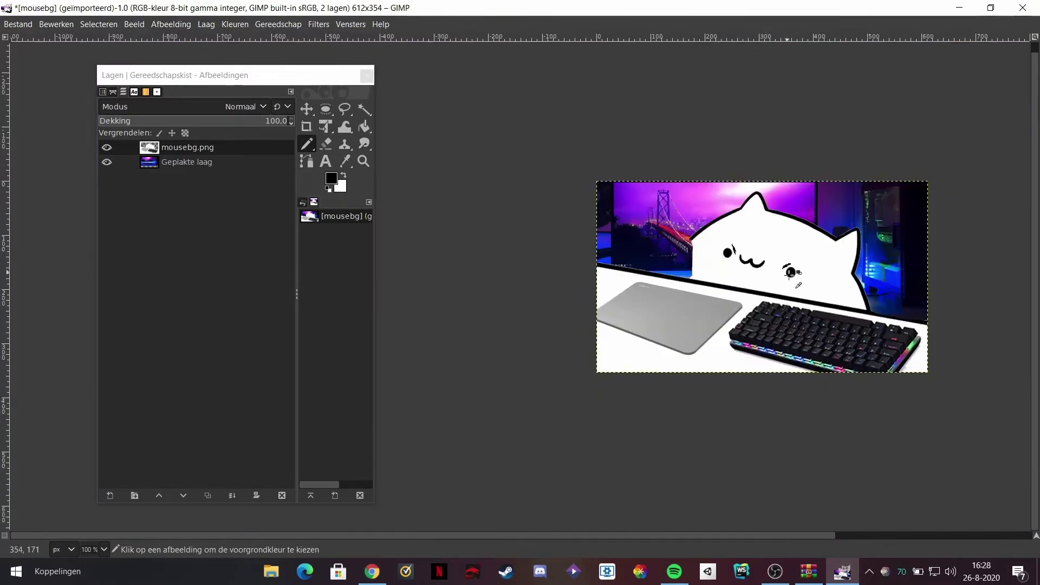
pyautogui.scroll(1, 807, 279)
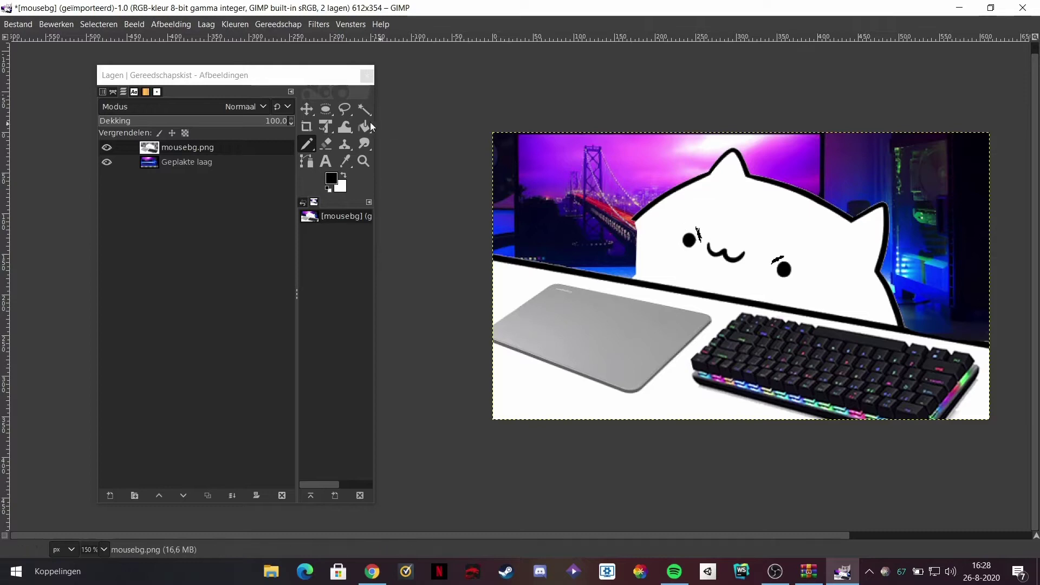
pyautogui.click(312, 109)
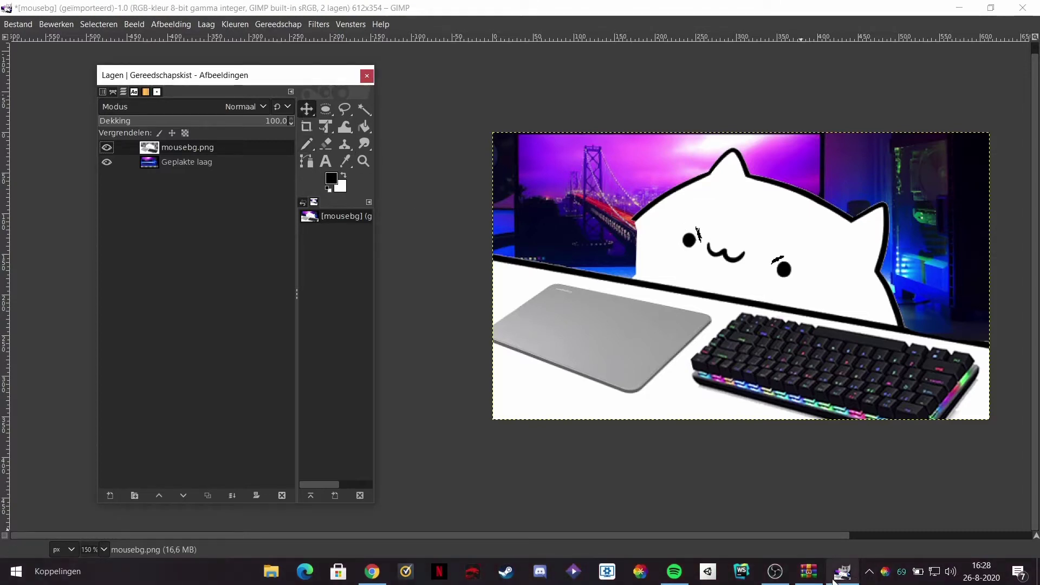
# Step: Copy the red-and-black RC Willey gaming chair from Google Images results, then switch back to GIMP
pyautogui.click(371, 572)
pyautogui.click(390, 66)
pyautogui.hotkey('ctrl', 'shift', 't')
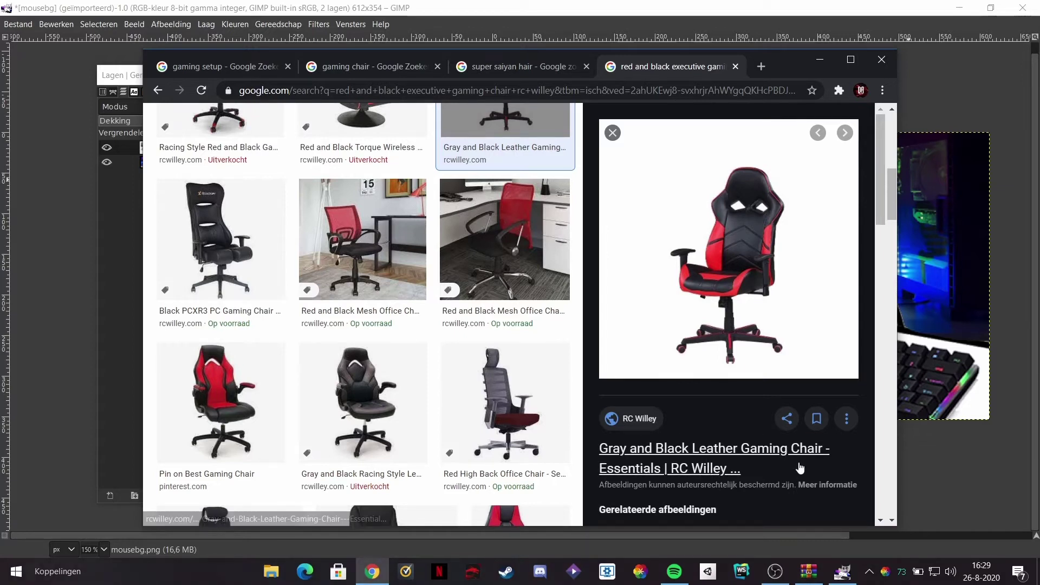
pyautogui.rightClick(751, 276)
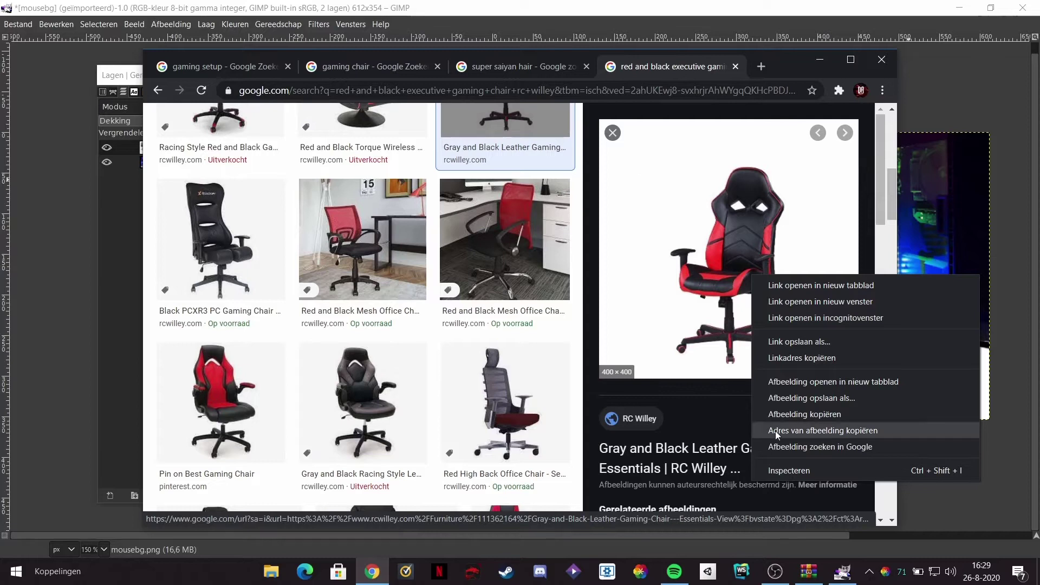
pyautogui.click(844, 417)
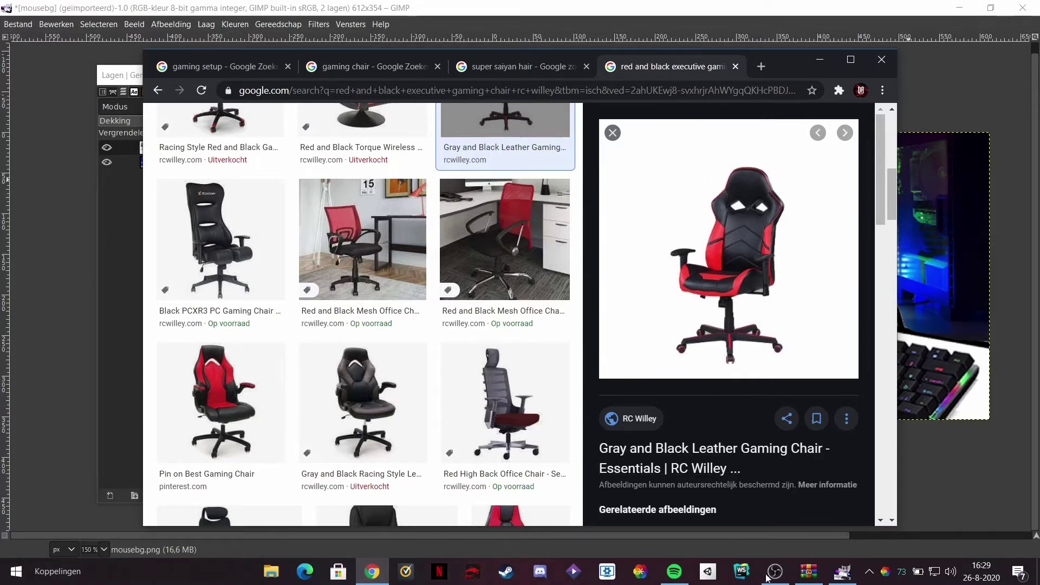
pyautogui.click(834, 576)
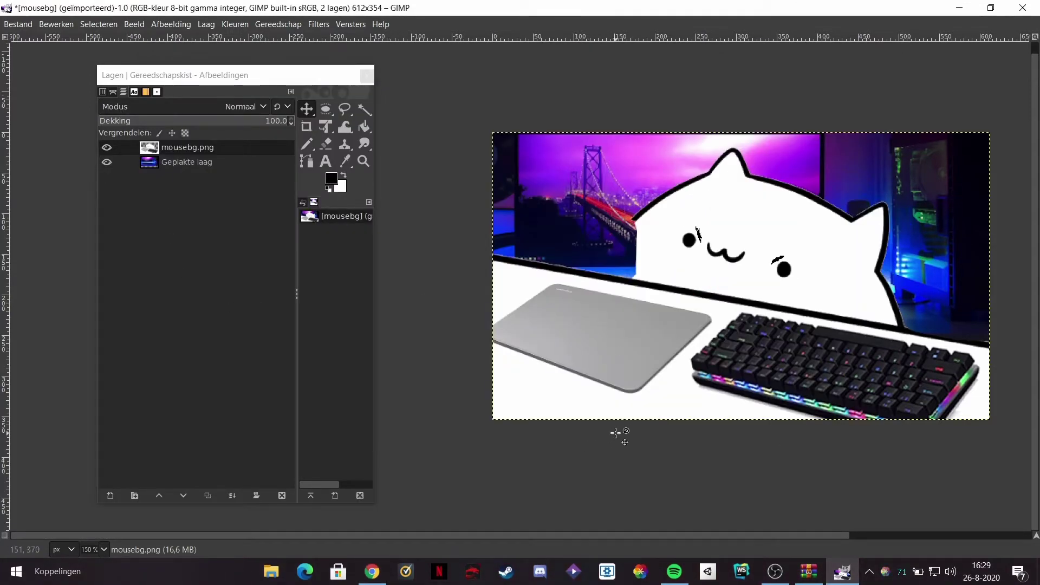
# Step: Paste the chair as new layer Geplakte laag #1 and nudge it slightly right and up
pyautogui.hotkey('ctrl', 'v')
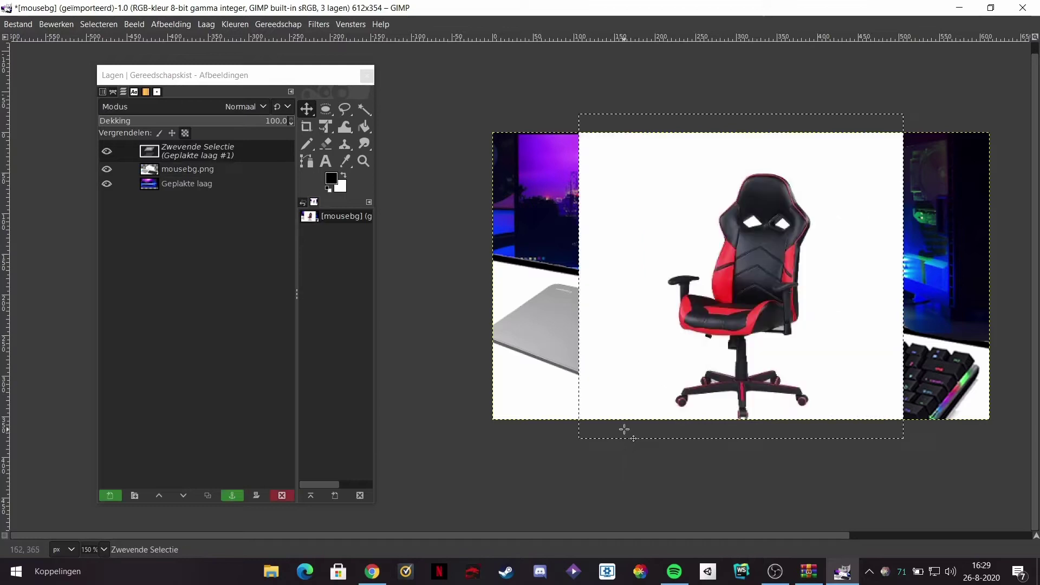
pyautogui.click(110, 495)
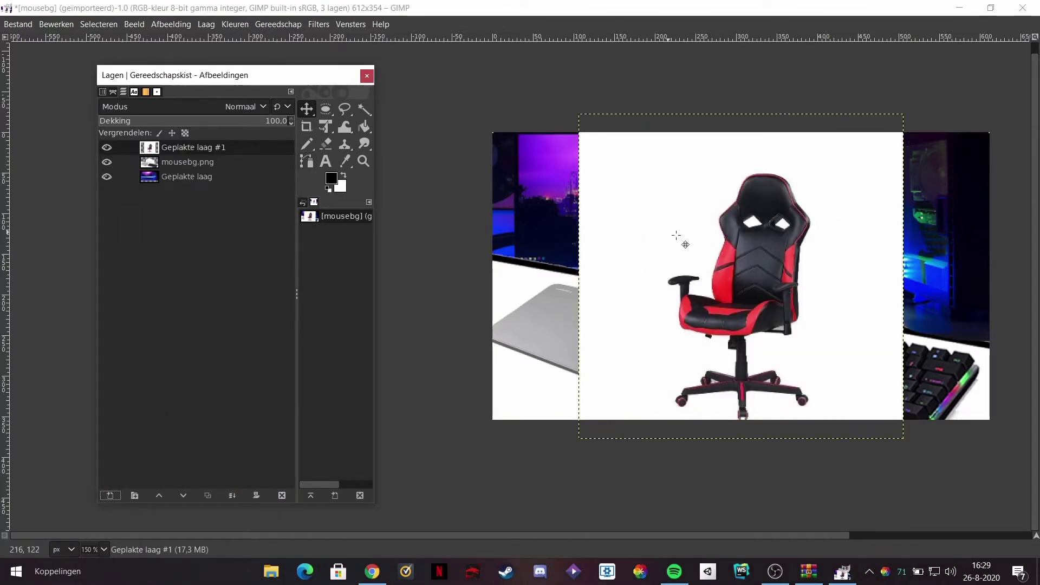
pyautogui.moveTo(734, 268)
pyautogui.mouseDown()
pyautogui.moveTo(893, 281)
pyautogui.moveTo(741, 264)
pyautogui.mouseUp()
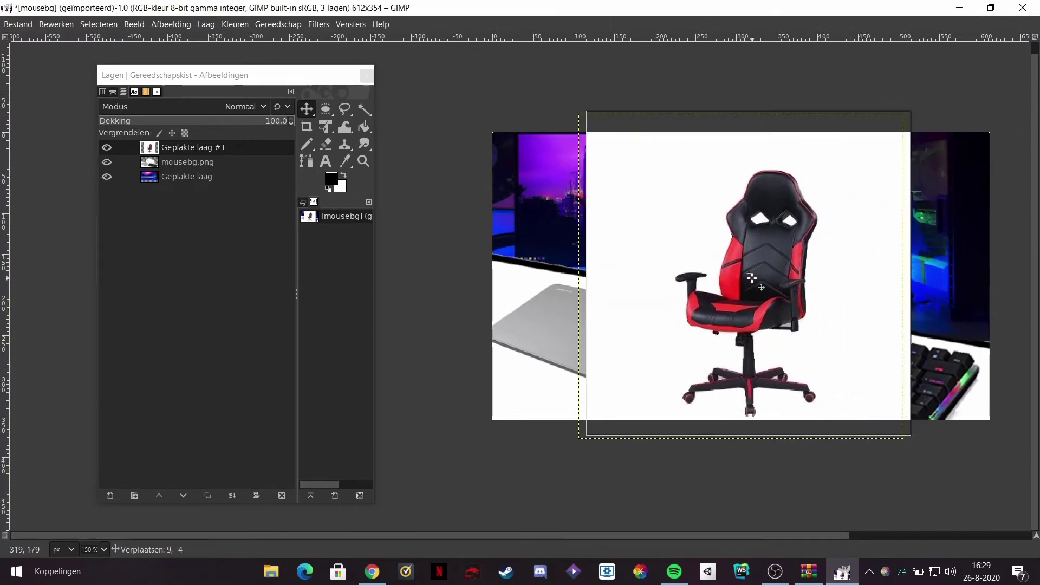
pyautogui.click(327, 127)
pyautogui.click(865, 255)
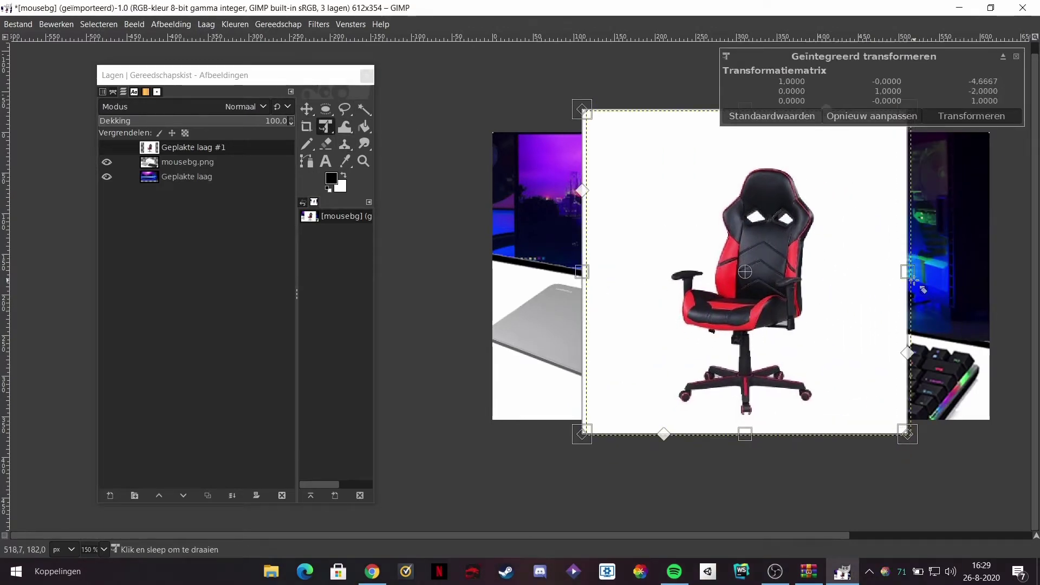
# Step: Scale the chair to about 1.3 times and shift it left
pyautogui.moveTo(907, 271); pyautogui.dragTo(1003, 271)
pyautogui.moveTo(827, 289); pyautogui.dragTo(781, 296)
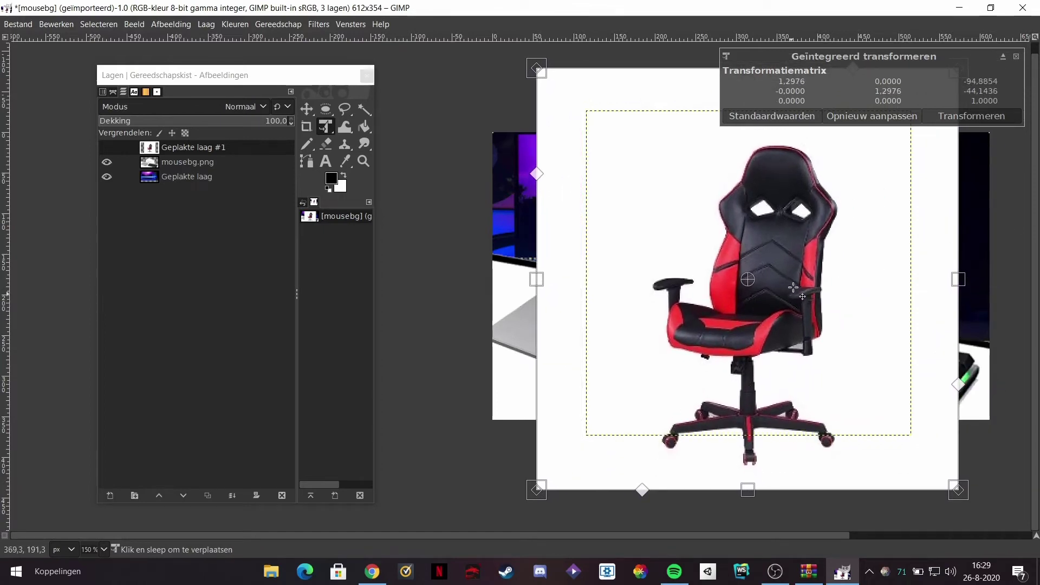
pyautogui.click(1000, 114)
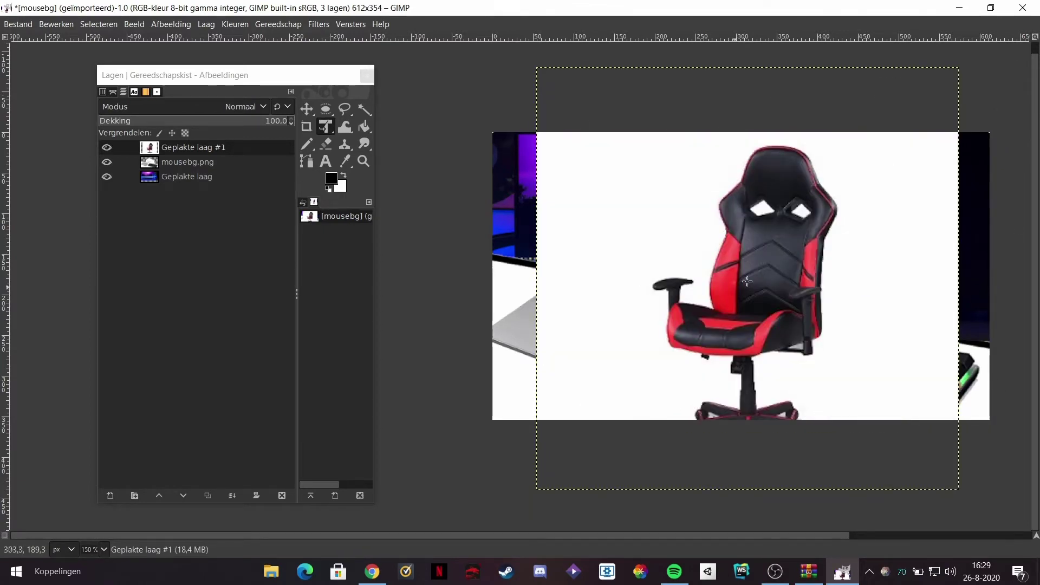
# Step: Fuzzy-select and delete the chair's white background, then deselect with Selecteren > Niets
pyautogui.click(364, 109)
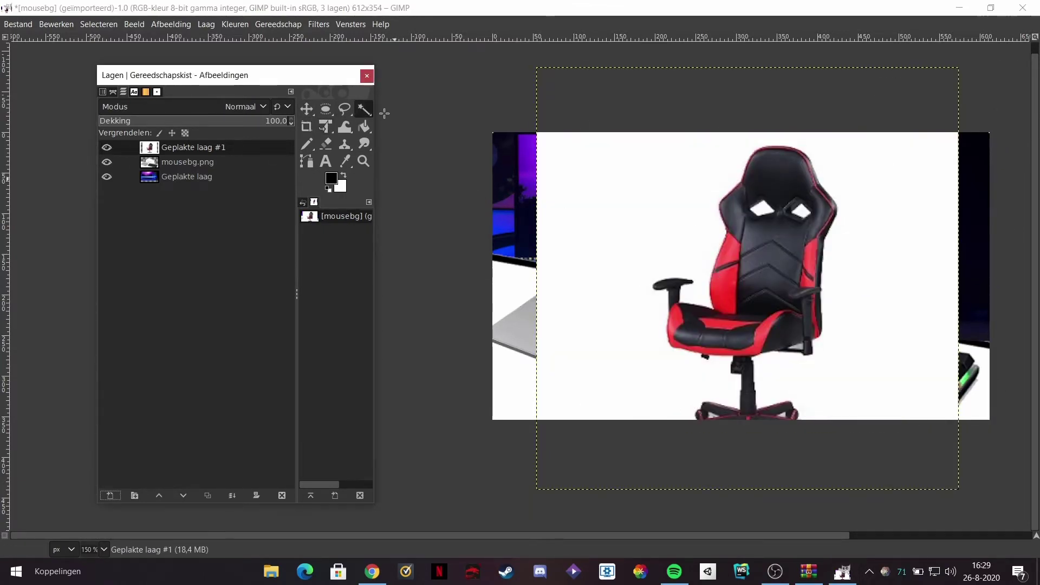
pyautogui.click(600, 194)
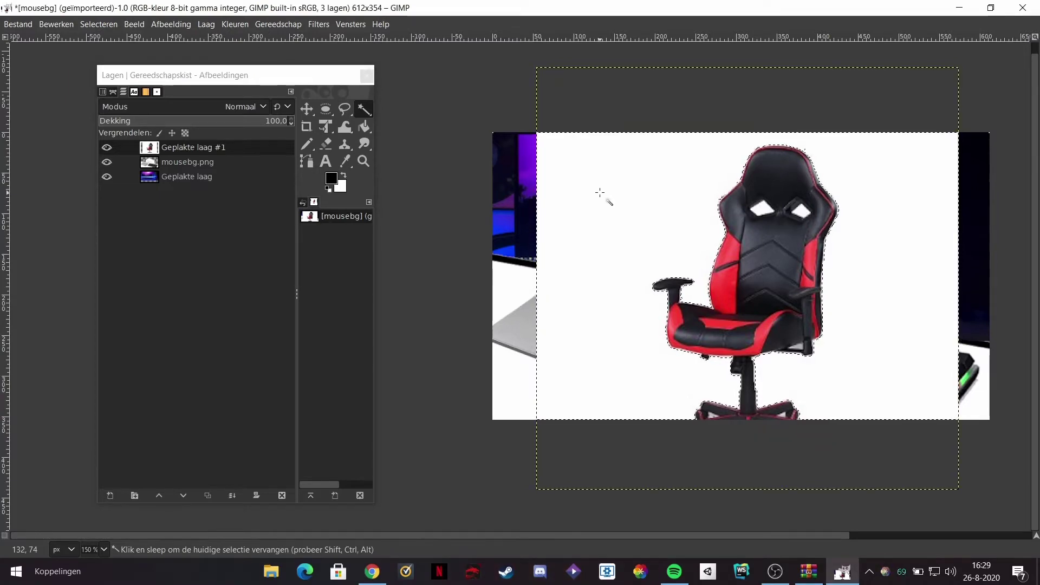
pyautogui.press('Delete')
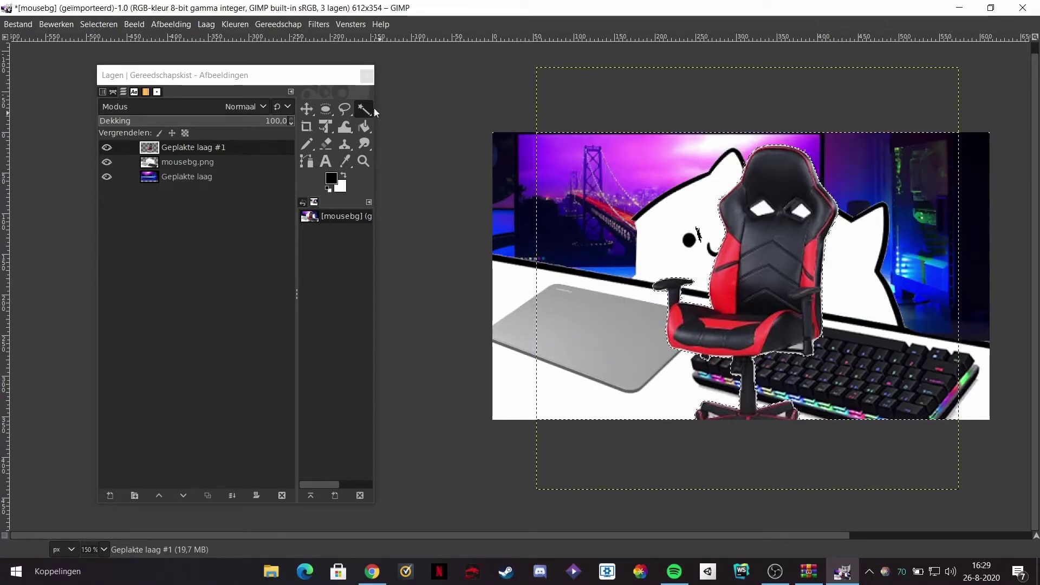
pyautogui.hotkey('ctrl', 'z')
pyautogui.hotkey('ctrl', 'shift', 'a')
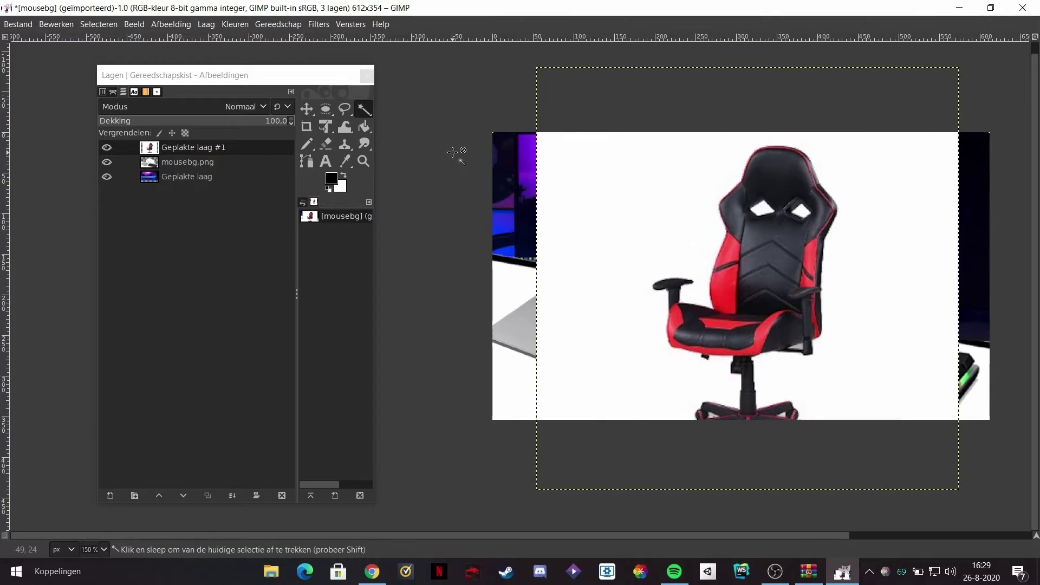
pyautogui.click(362, 109)
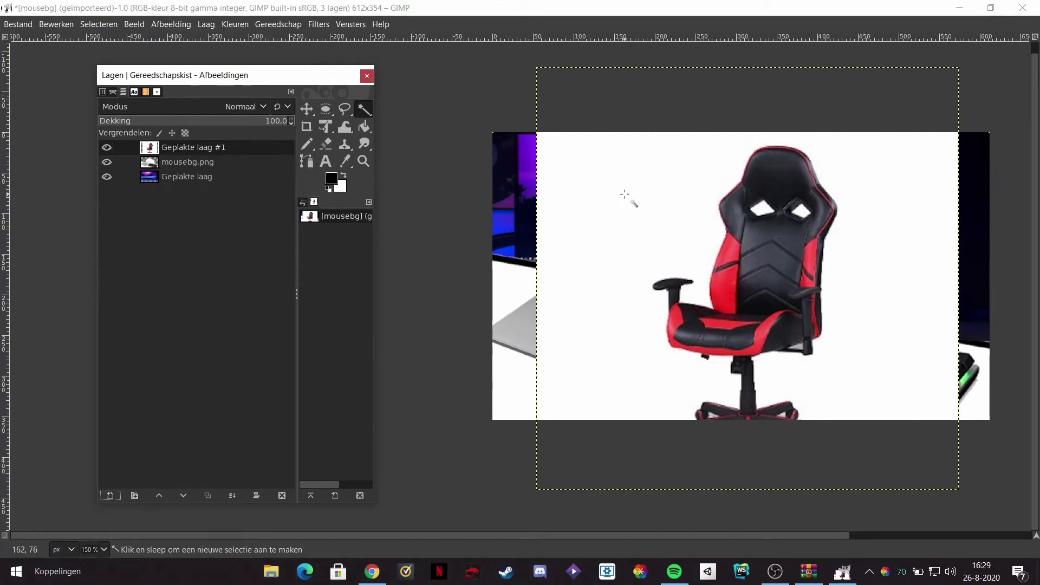
pyautogui.click(641, 225)
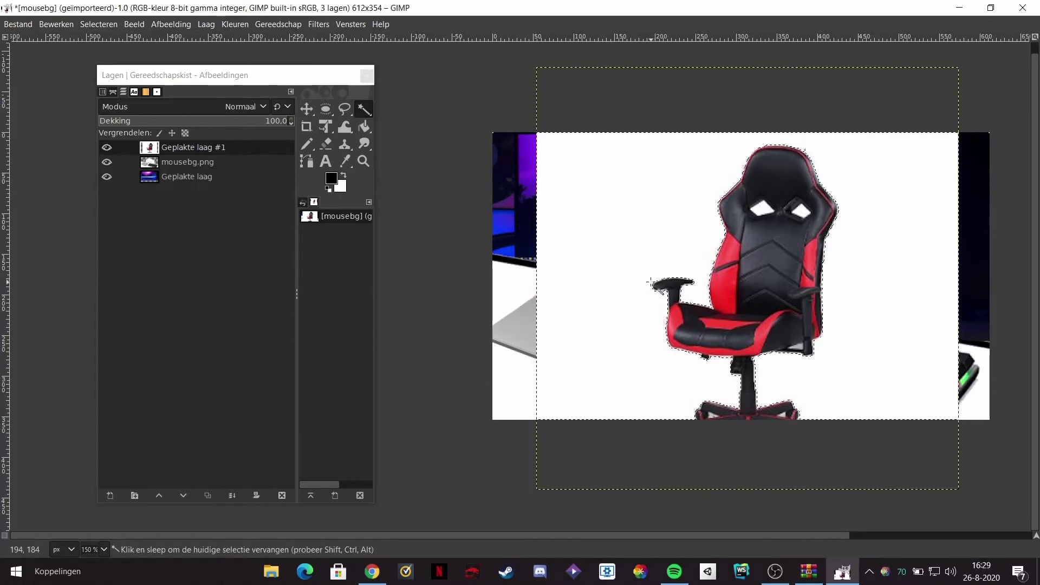
pyautogui.press('Delete')
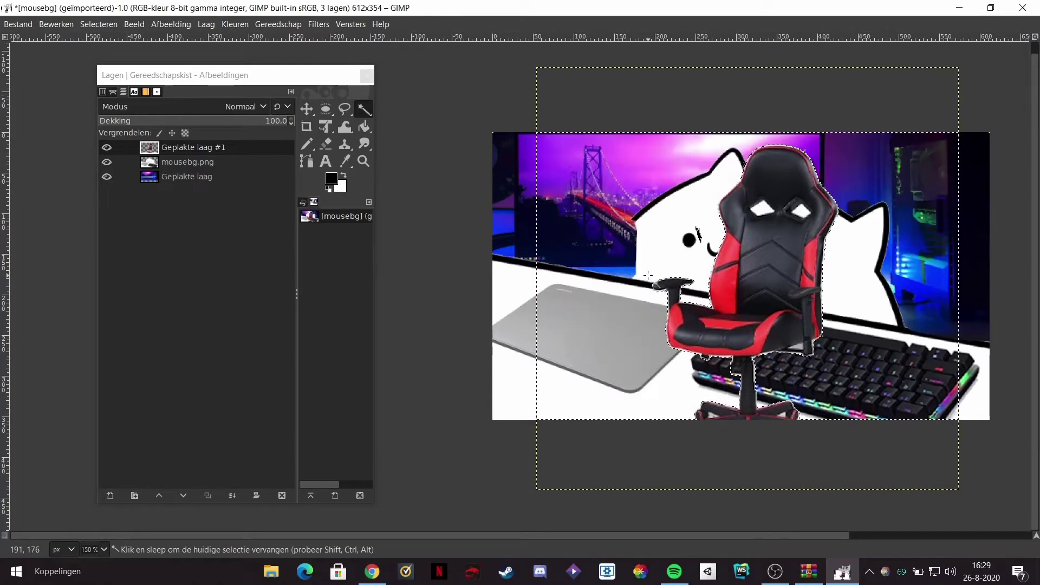
pyautogui.click(309, 107)
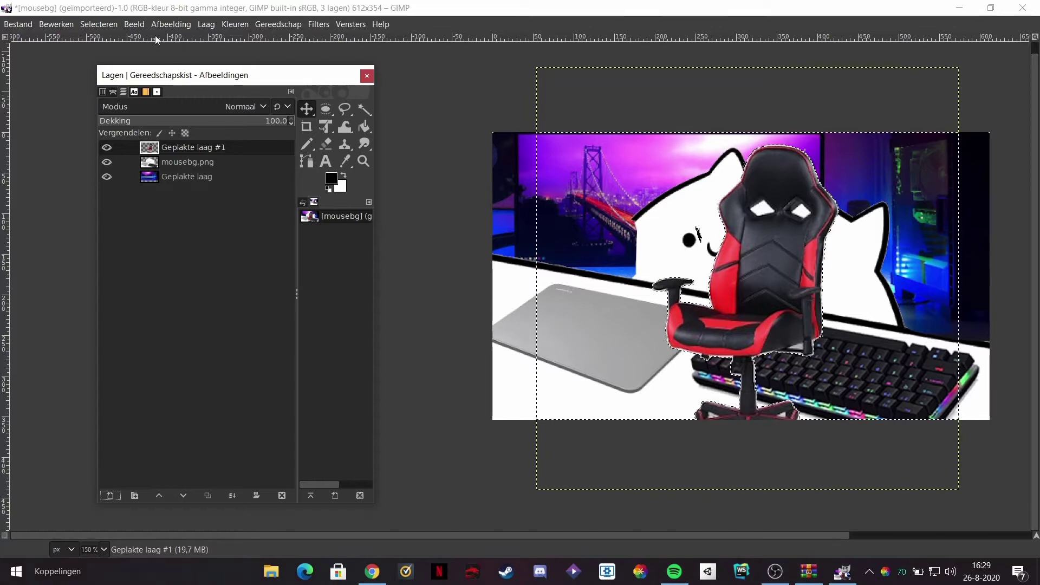
pyautogui.click(113, 22)
pyautogui.click(128, 61)
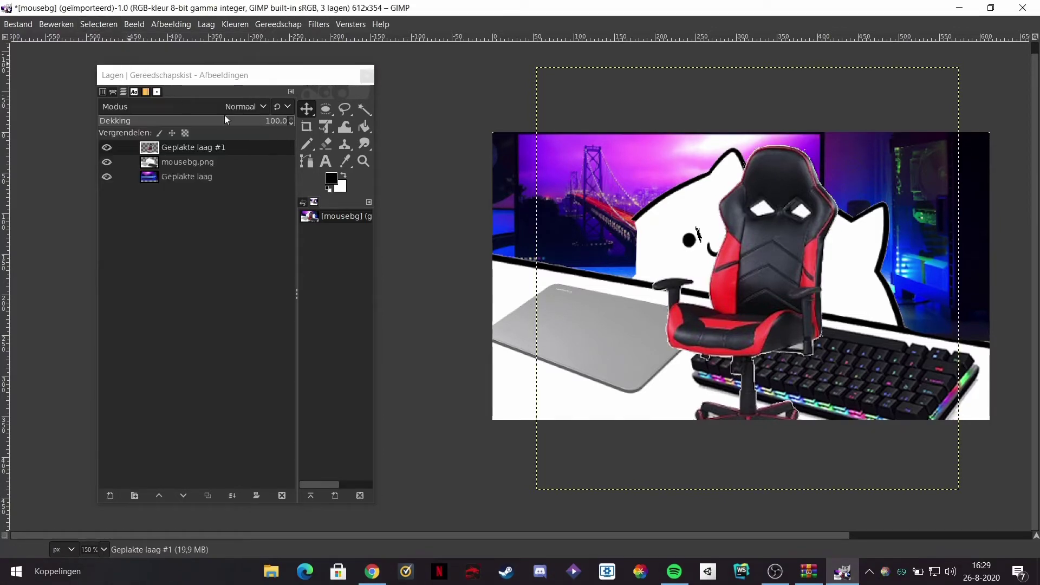
# Step: Enlarge the chair to fill the right side and move mousebg.png above Geplakte laag #1
pyautogui.moveTo(758, 302); pyautogui.dragTo(735, 342)
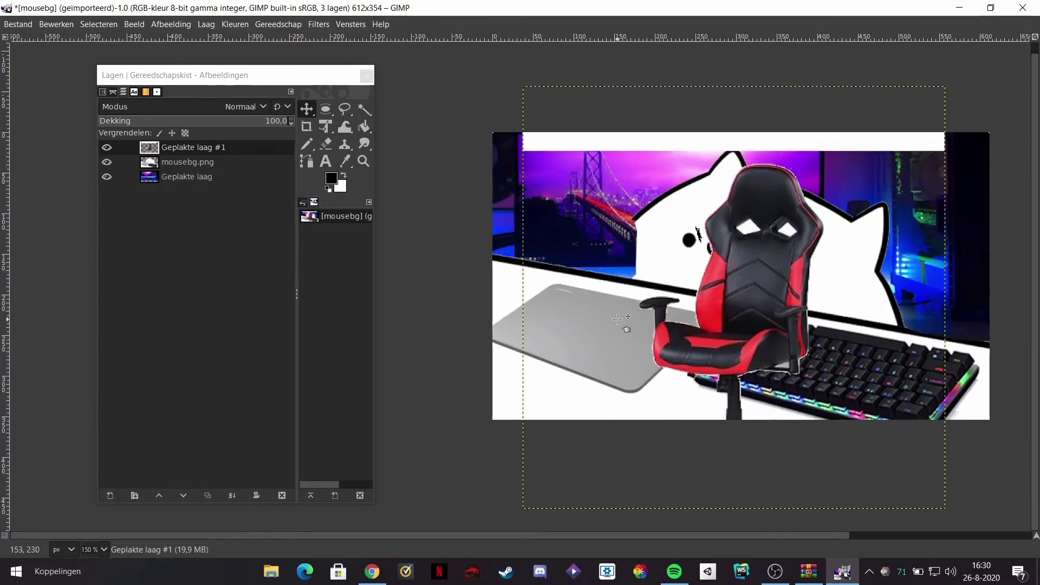
pyautogui.click(329, 126)
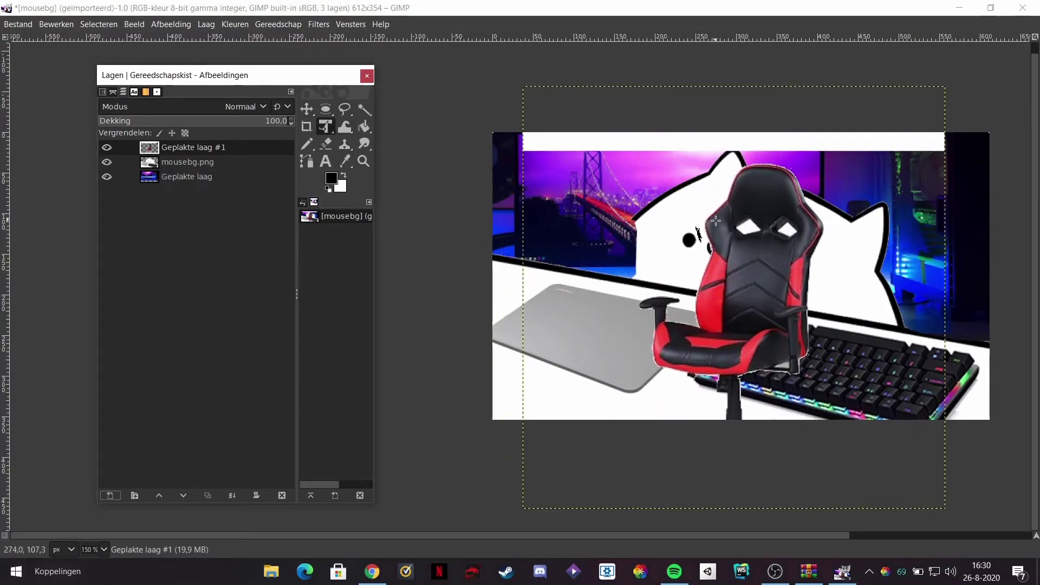
pyautogui.click(945, 304)
pyautogui.moveTo(947, 296); pyautogui.dragTo(1032, 254)
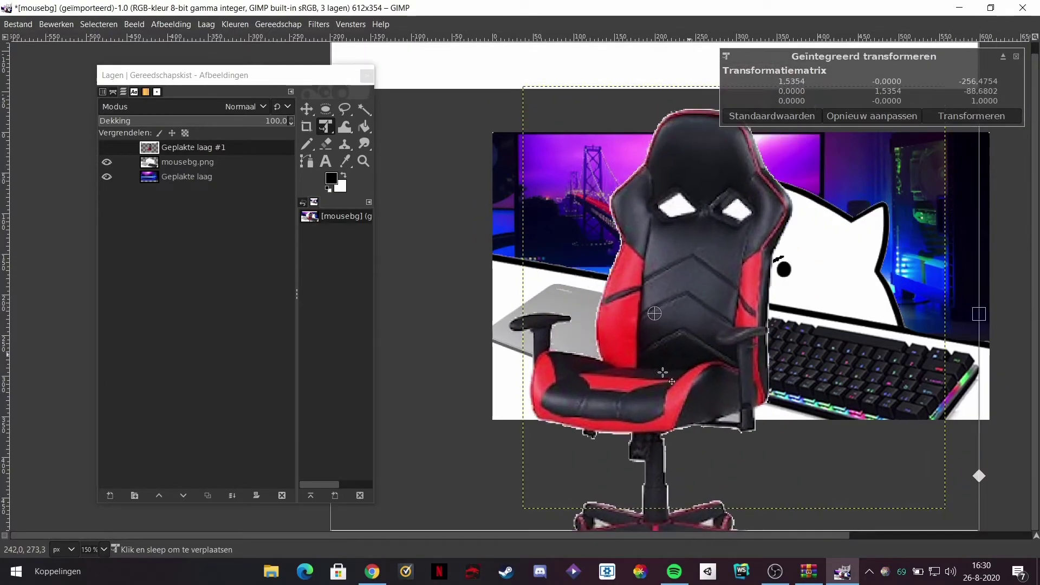
pyautogui.moveTo(737, 305); pyautogui.dragTo(846, 334)
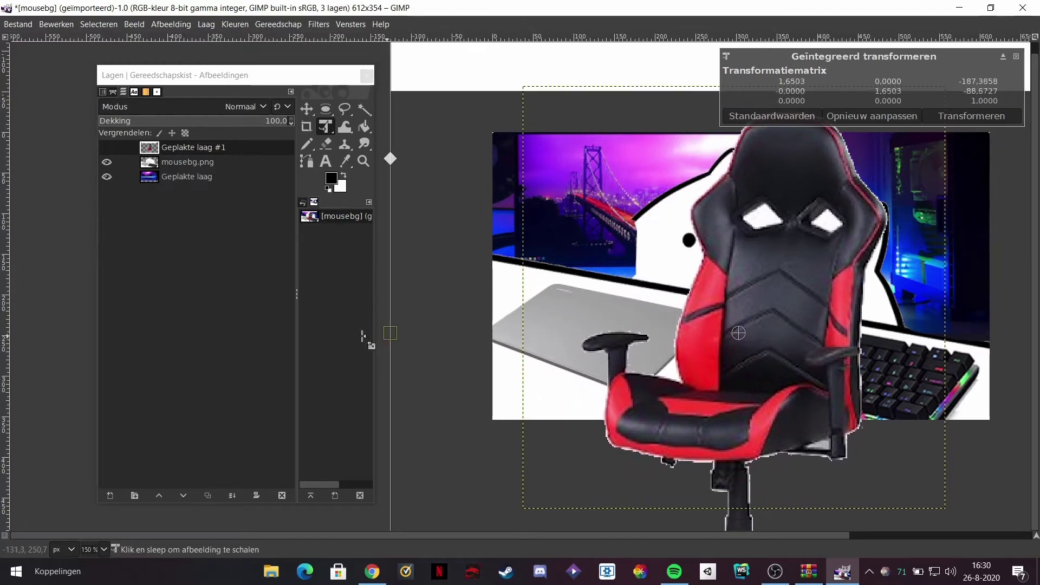
pyautogui.moveTo(390, 332); pyautogui.dragTo(103, 344)
pyautogui.moveTo(617, 400); pyautogui.dragTo(786, 388)
pyautogui.click(975, 117)
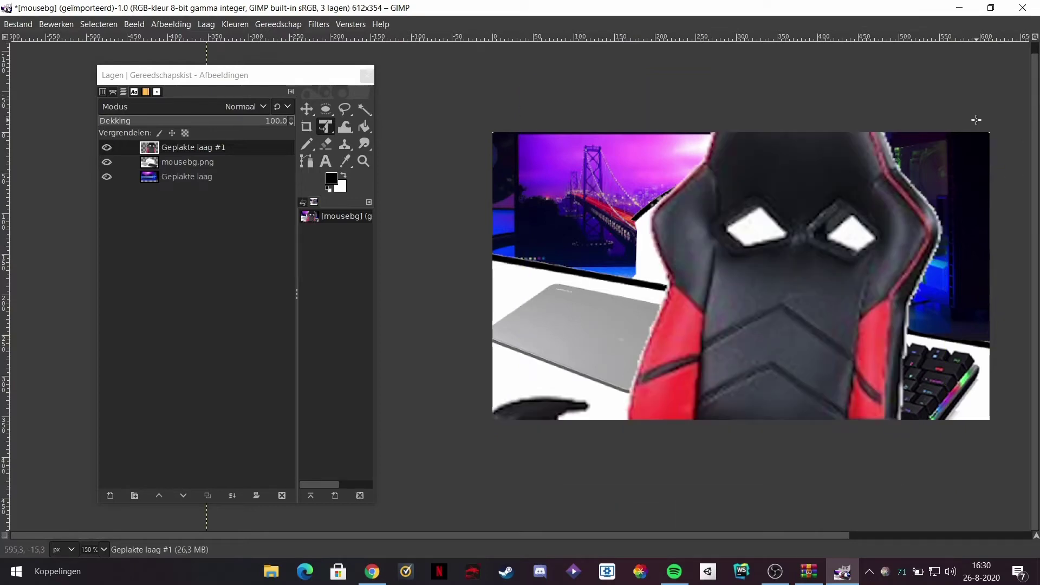
pyautogui.moveTo(158, 164); pyautogui.dragTo(174, 149)
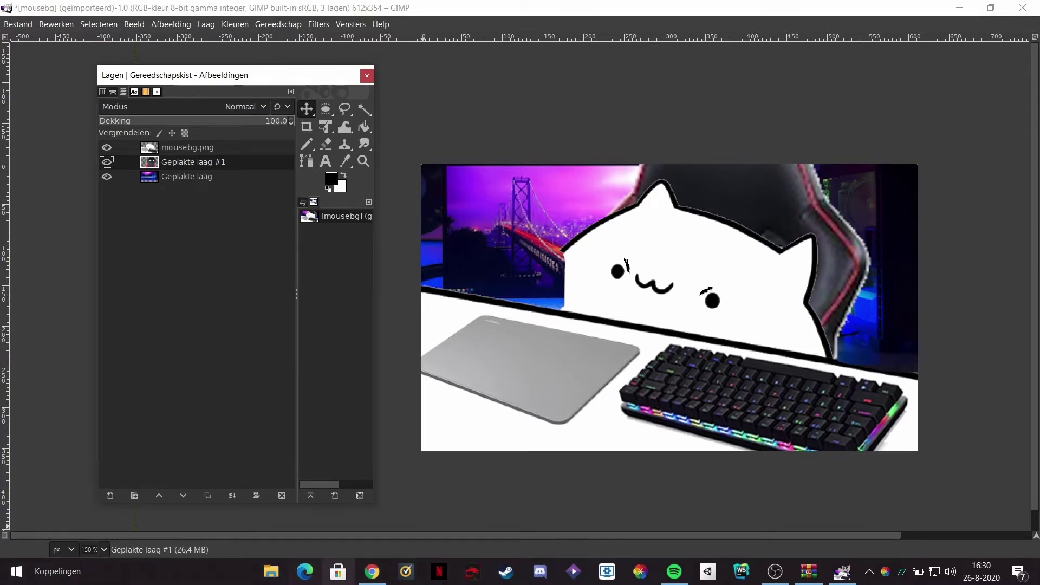
# Step: Show Google image results for the super saiyan hair search
pyautogui.click(371, 571)
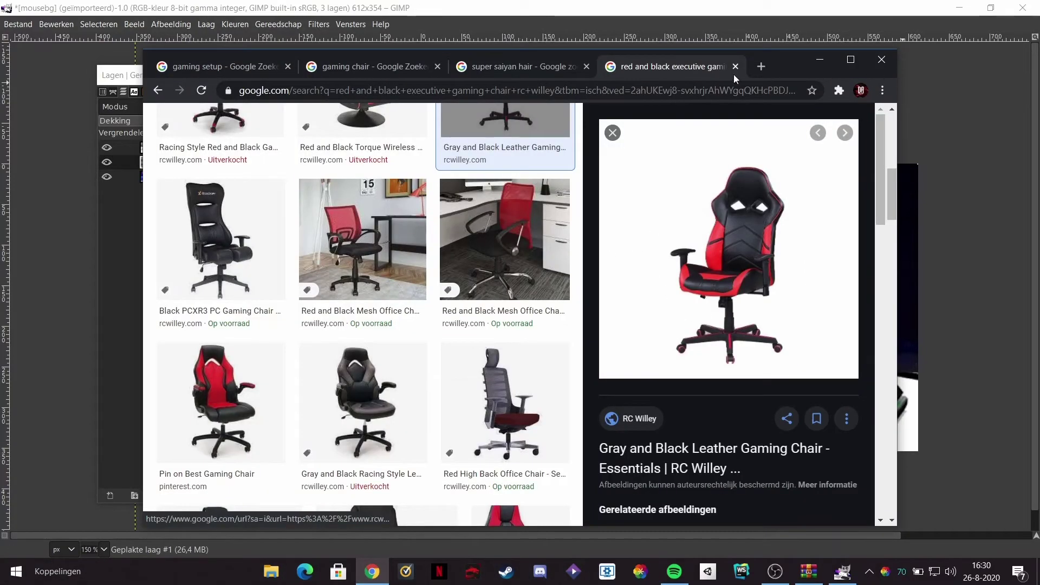
pyautogui.click(544, 69)
pyautogui.scroll(-4, 336, 216)
pyautogui.scroll(4, 335, 217)
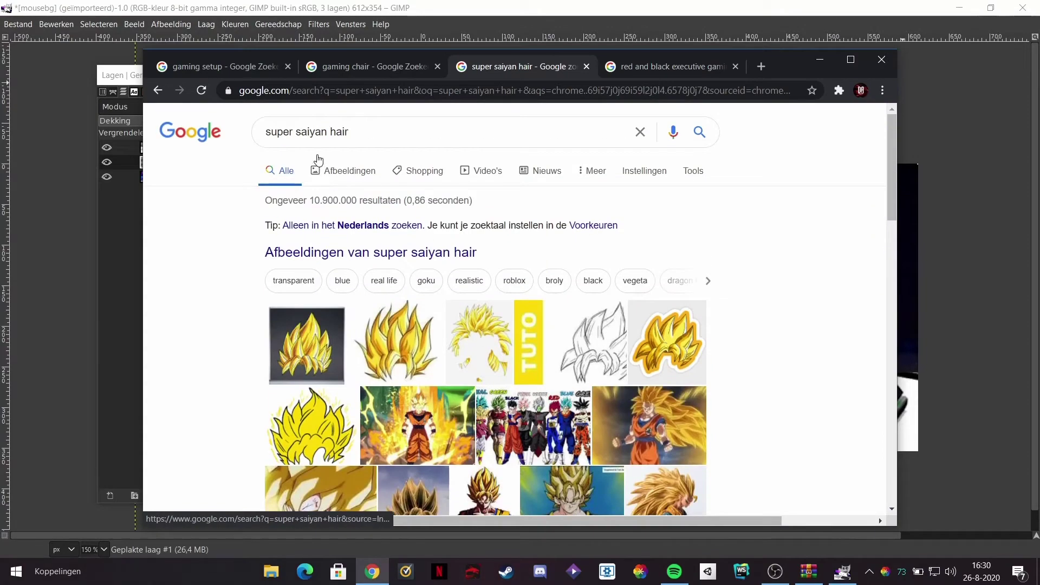
pyautogui.click(327, 172)
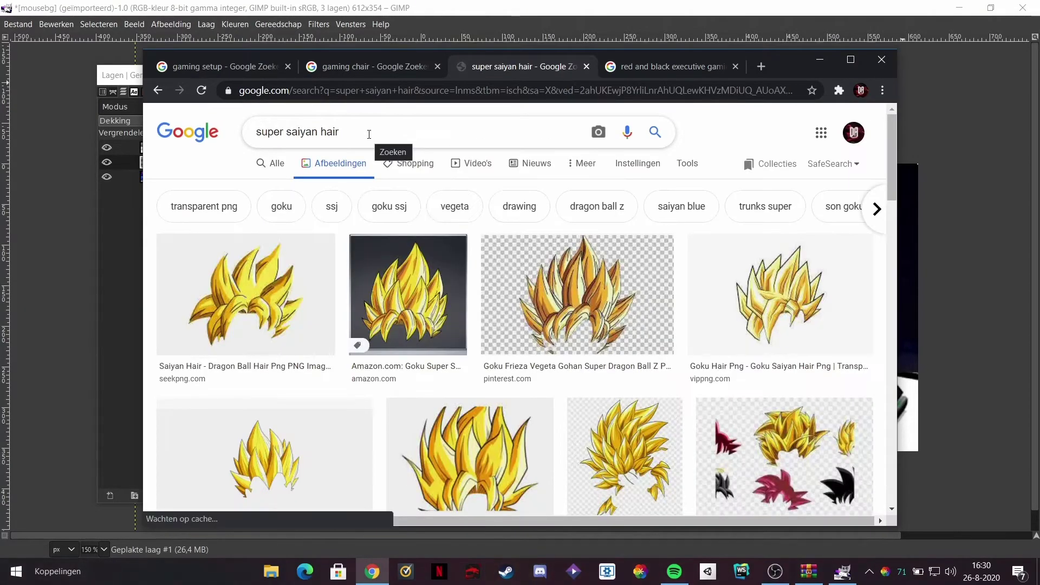
pyautogui.scroll(-8, 668, 311)
pyautogui.scroll(5, 668, 310)
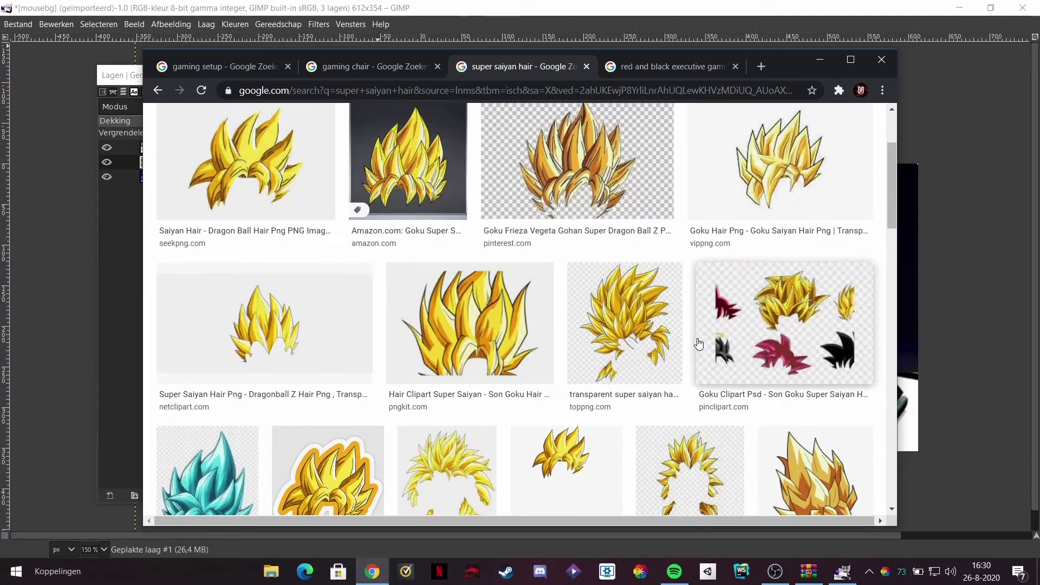
# Step: Copy the Goku hair clipart image from its preview and return to GIMP
pyautogui.click(768, 331)
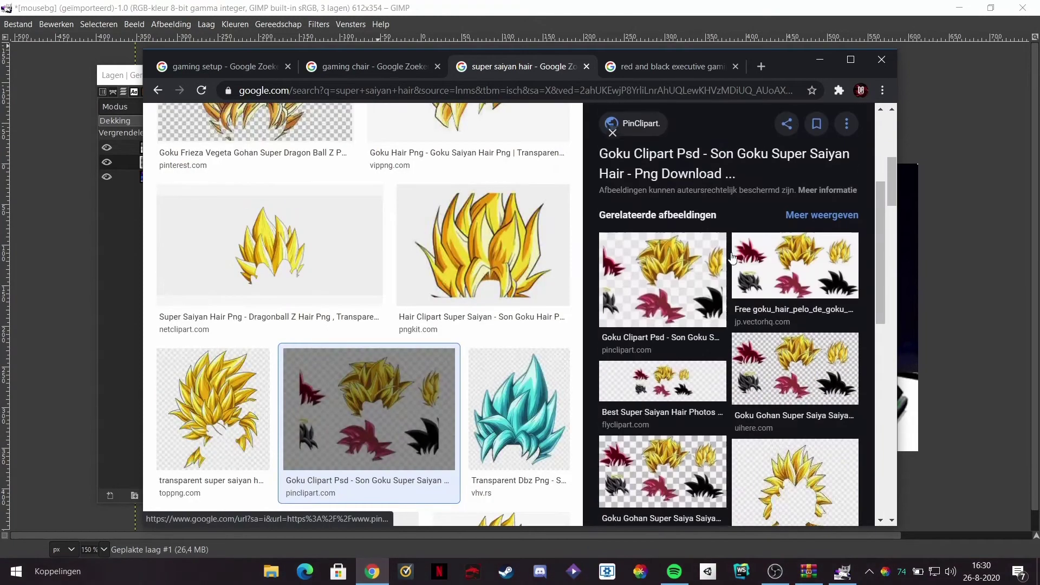
pyautogui.click(759, 279)
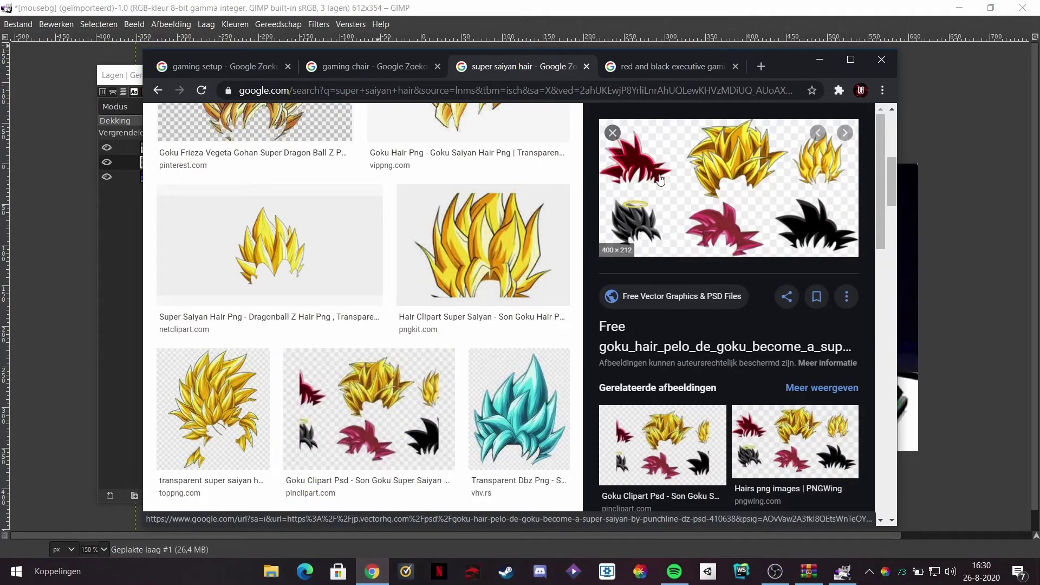
pyautogui.hotkey('alt', 'Left')
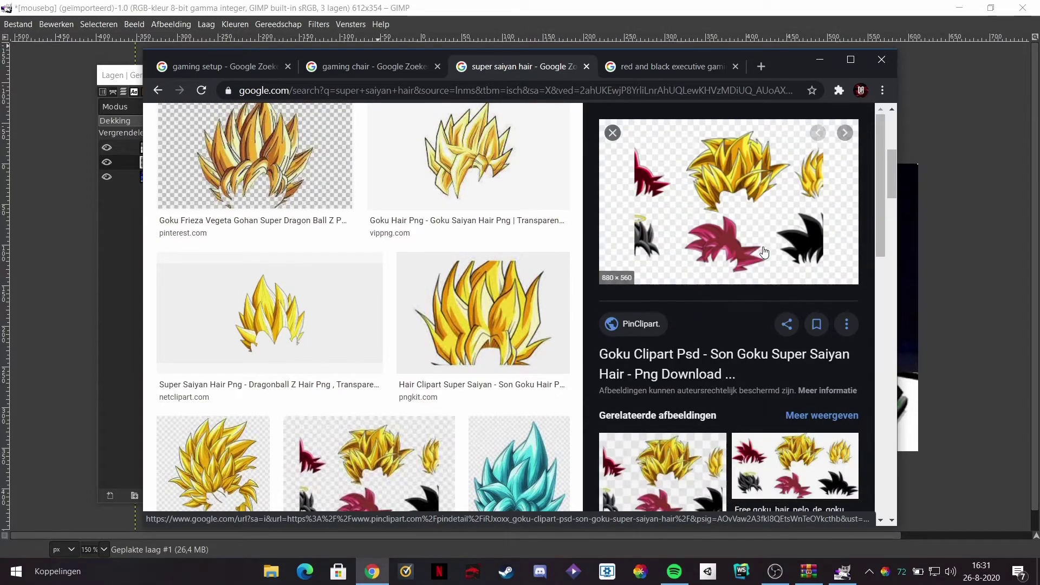
pyautogui.scroll(-6, 764, 260)
pyautogui.scroll(5, 764, 269)
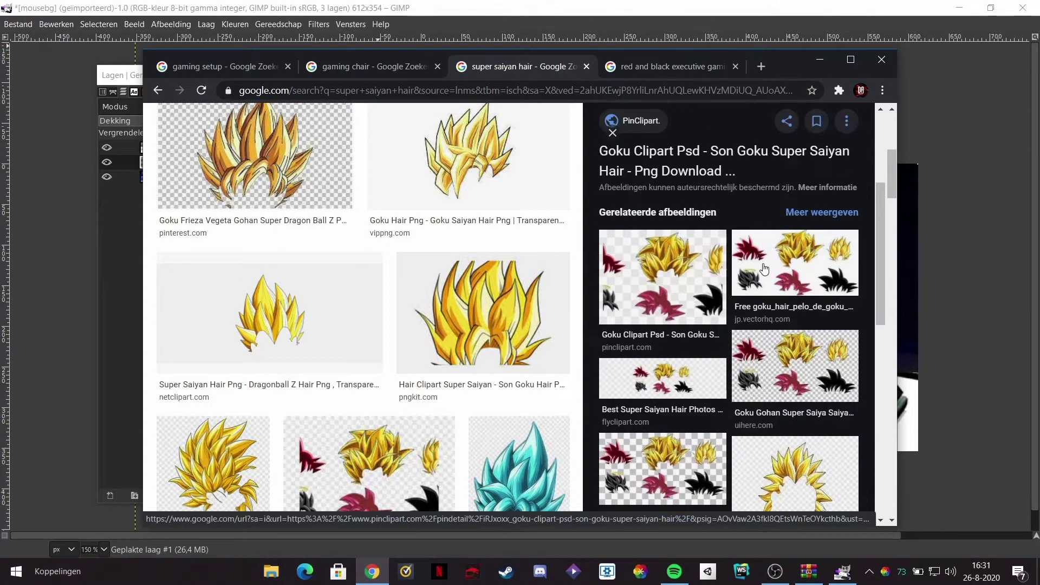
pyautogui.scroll(3, 764, 269)
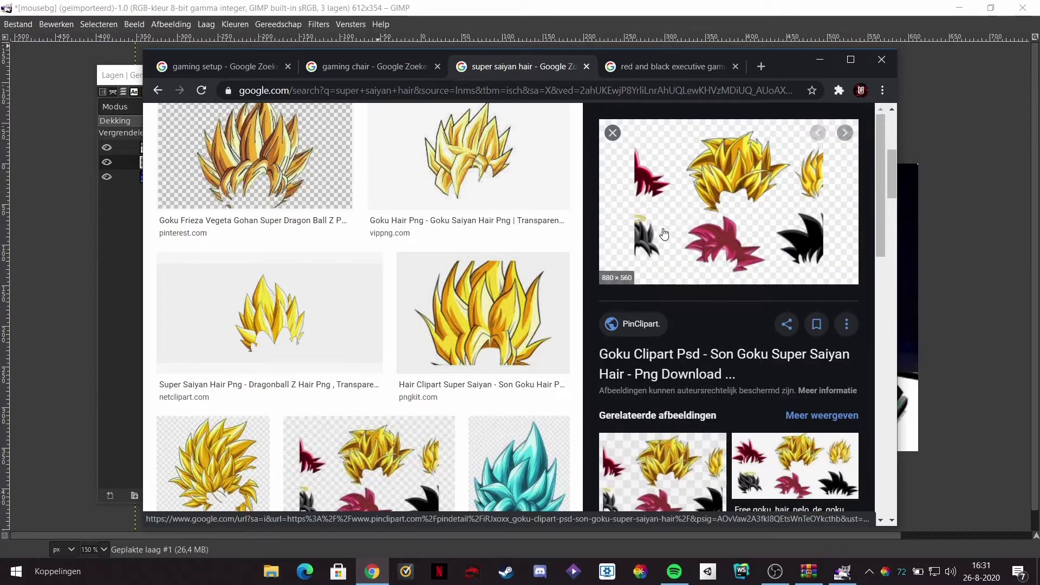
pyautogui.hotkey('ctrl', '+')
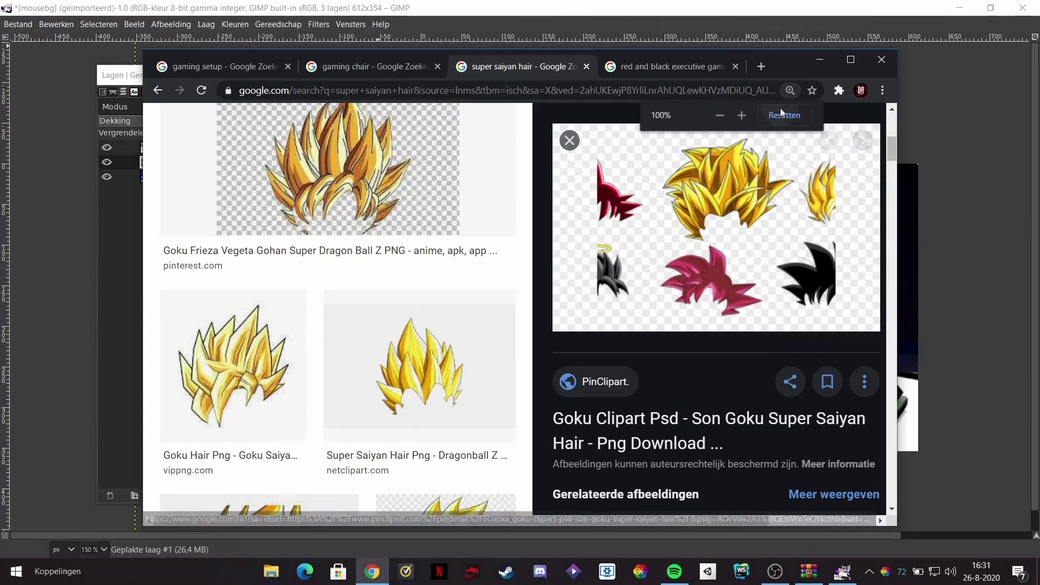
pyautogui.click(783, 114)
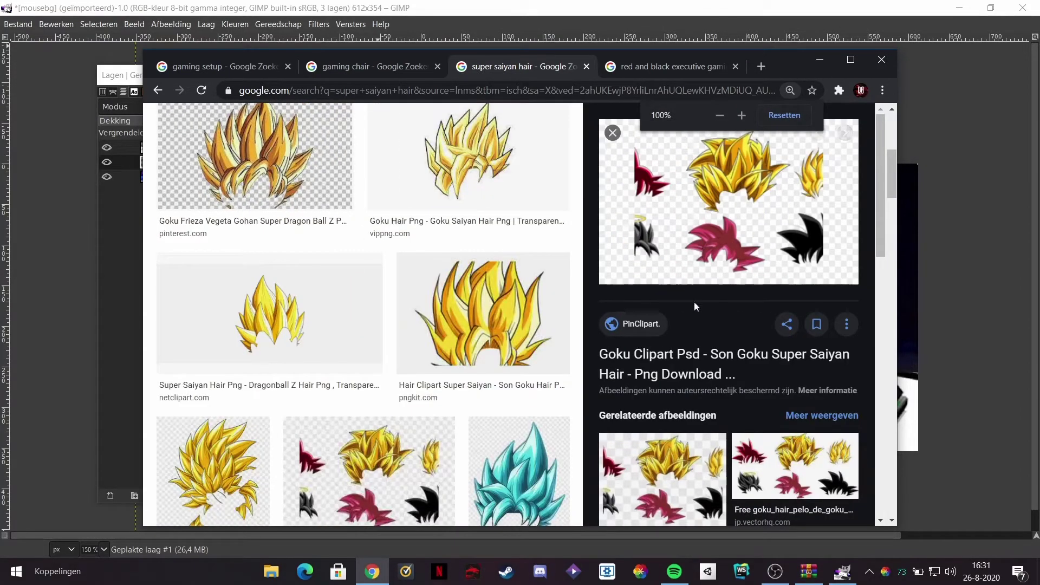
pyautogui.click(613, 133)
pyautogui.click(780, 124)
pyautogui.click(763, 277)
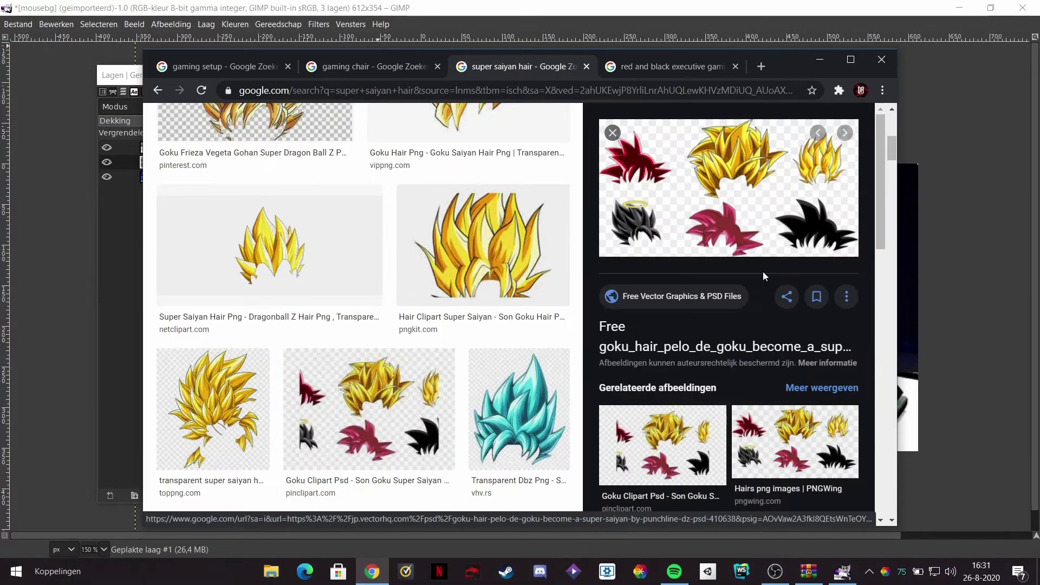
pyautogui.rightClick(749, 222)
pyautogui.click(807, 359)
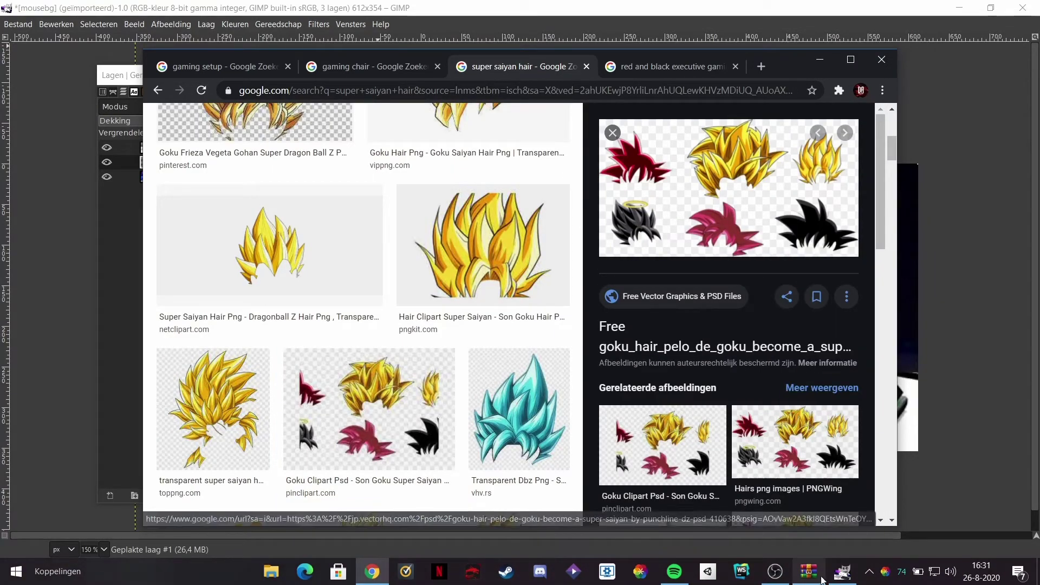
pyautogui.click(842, 571)
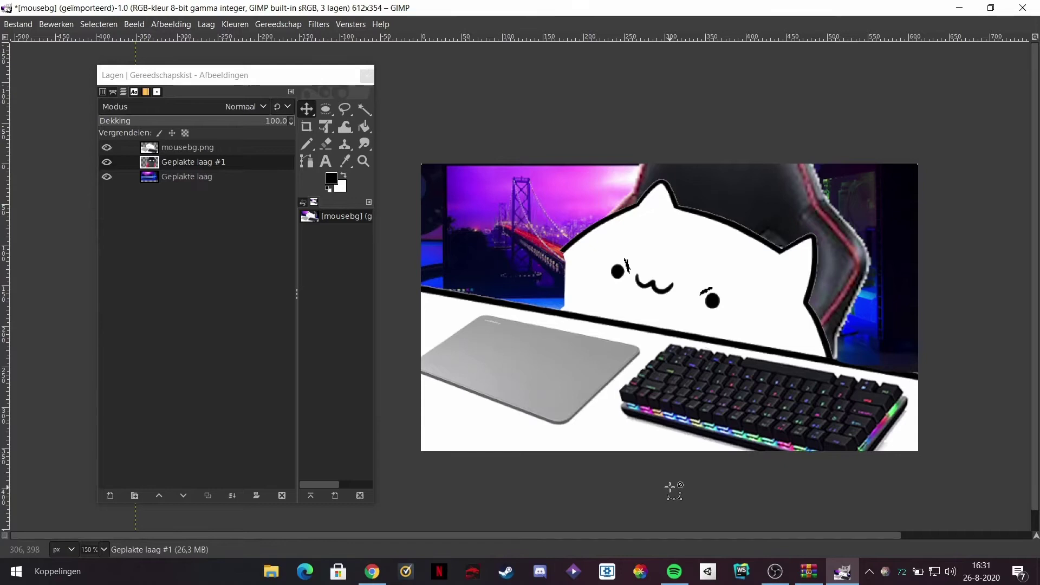
# Step: Paste the hair clipart as Geplakte laag #2, raise it to the top, and select its black background
pyautogui.hotkey('ctrl', 'v')
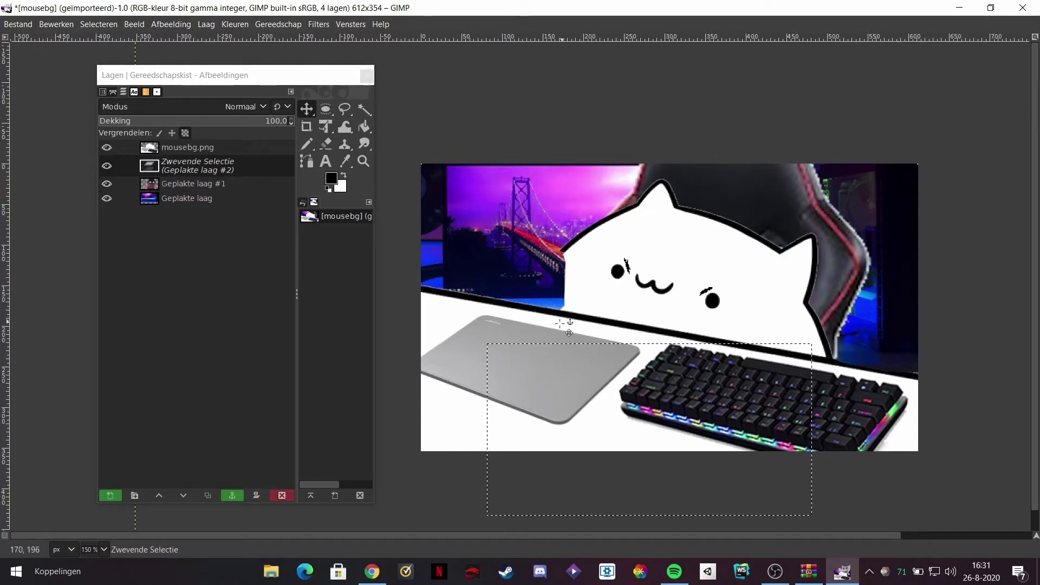
pyautogui.click(105, 498)
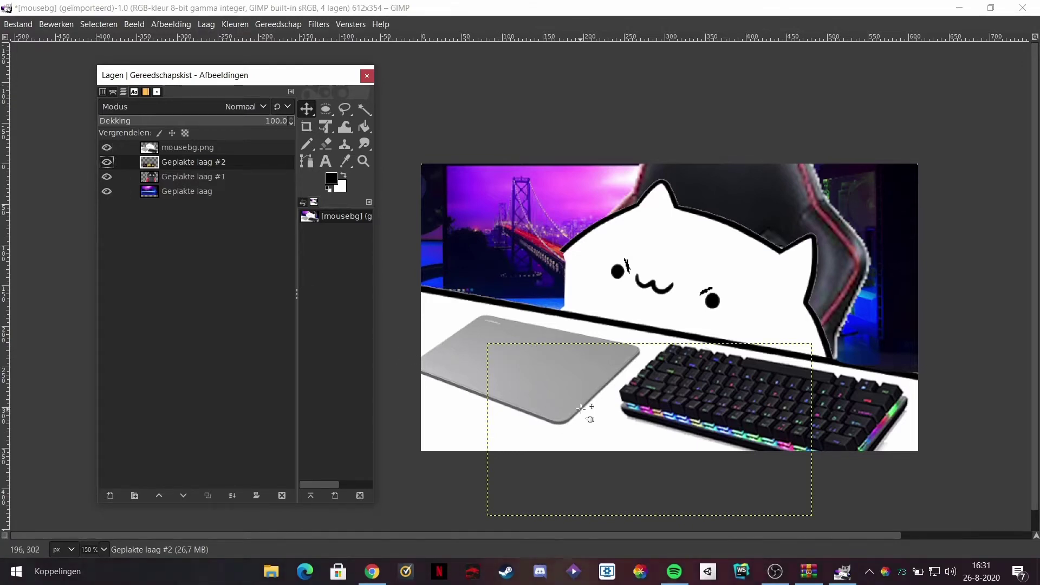
pyautogui.moveTo(587, 407); pyautogui.dragTo(585, 351)
pyautogui.hotkey('ctrl', 'z')
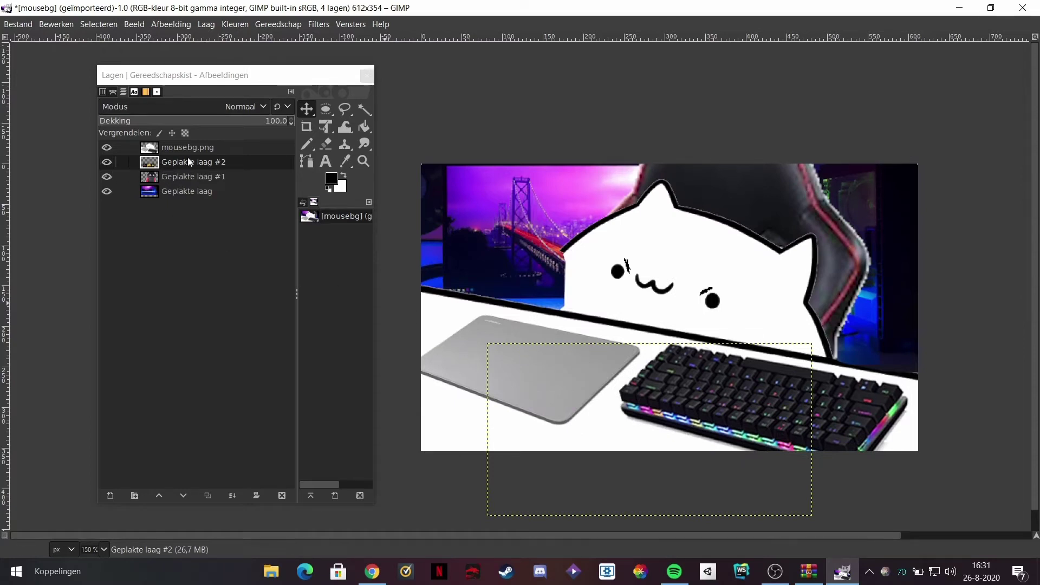
pyautogui.moveTo(184, 164); pyautogui.dragTo(191, 145)
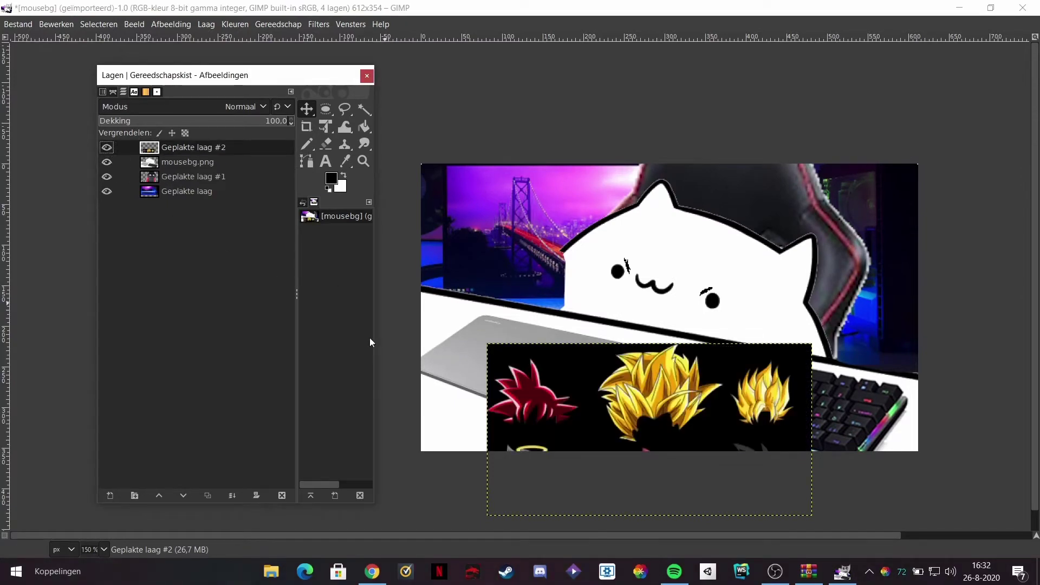
pyautogui.moveTo(641, 391); pyautogui.dragTo(679, 266)
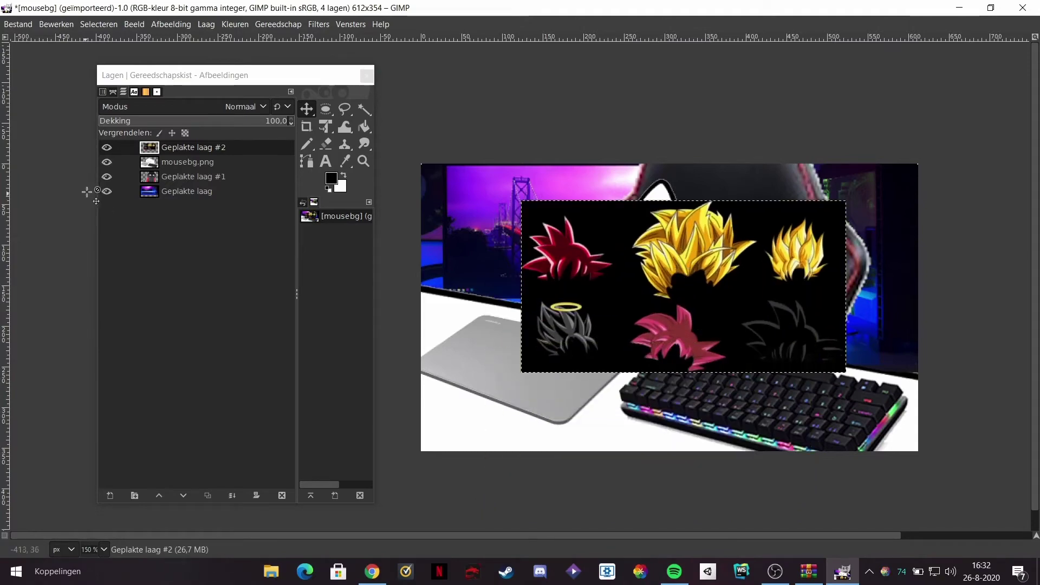
pyautogui.click(364, 109)
pyautogui.click(626, 293)
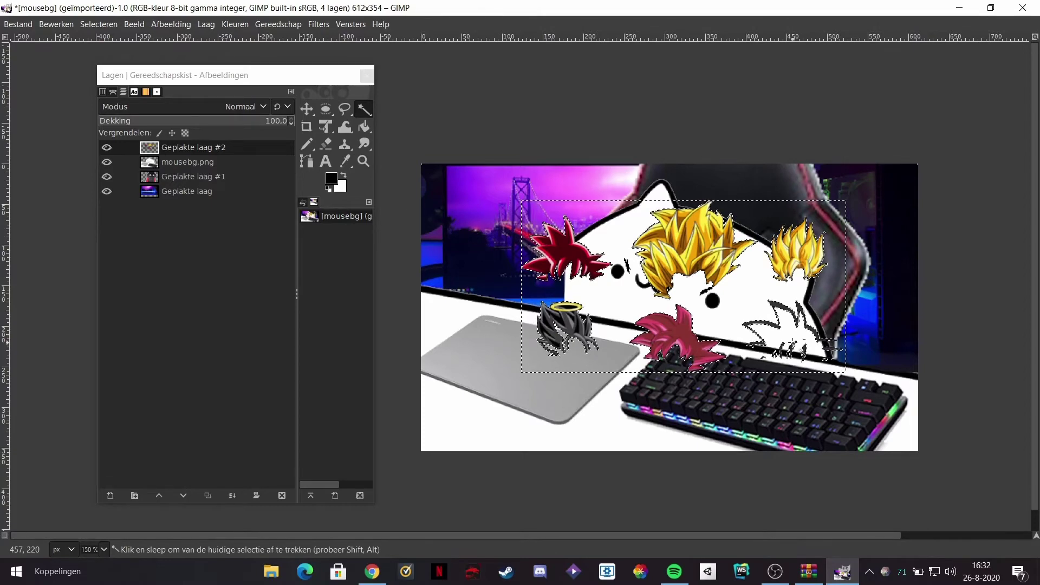
# Step: Try a freehand outline around the hair pieces, then undo it
pyautogui.hotkey('ctrl', 'z')
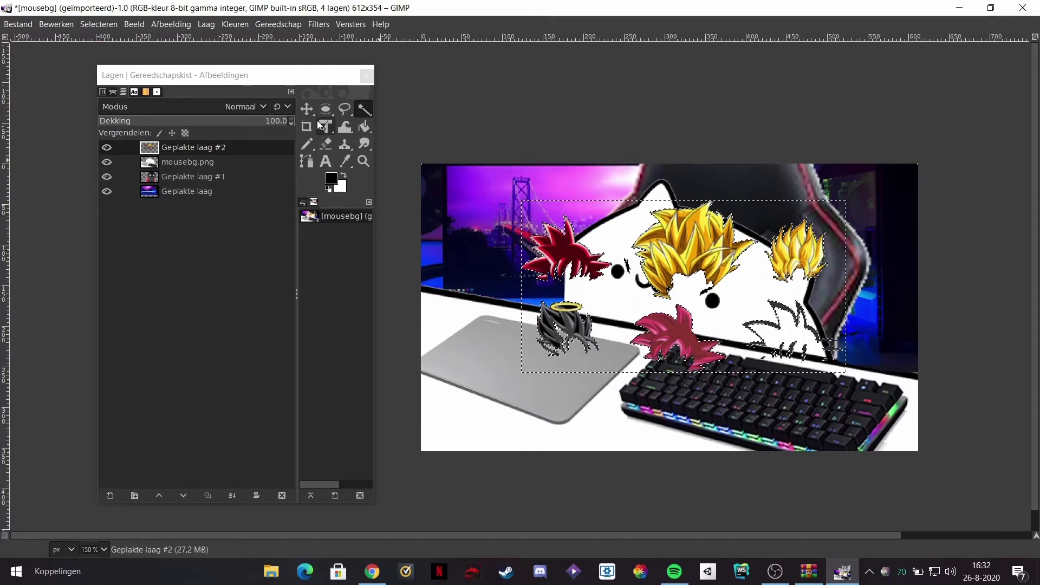
pyautogui.click(337, 115)
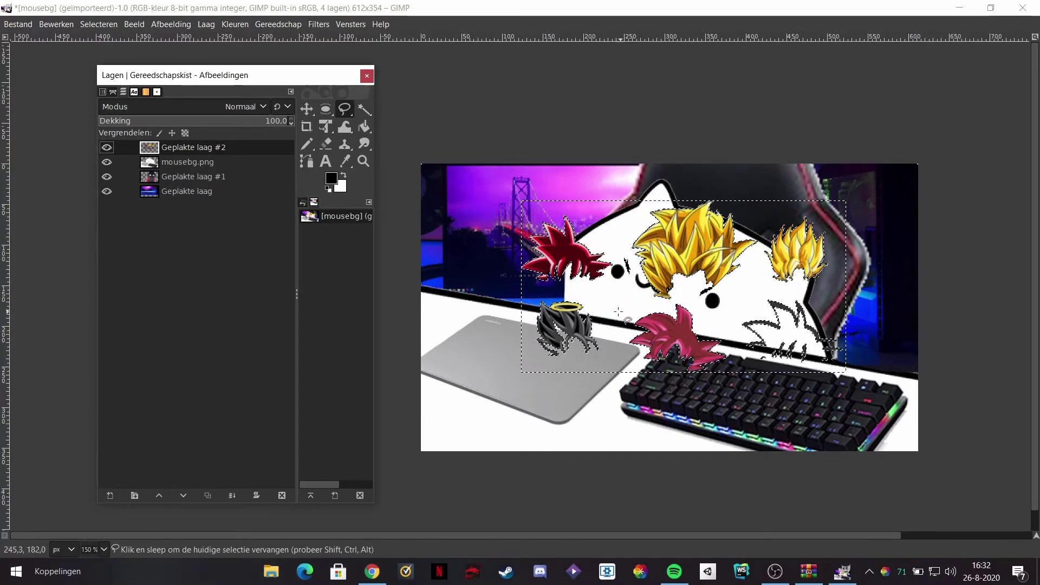
pyautogui.moveTo(536, 301); pyautogui.dragTo(833, 291)
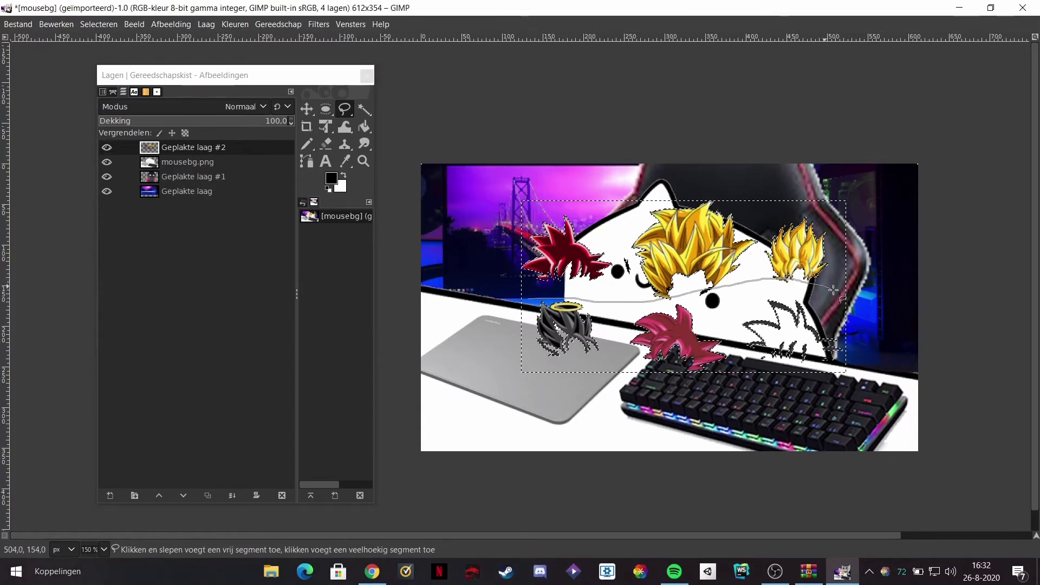
pyautogui.moveTo(844, 391); pyautogui.dragTo(581, 378)
pyautogui.moveTo(496, 337); pyautogui.dragTo(565, 298)
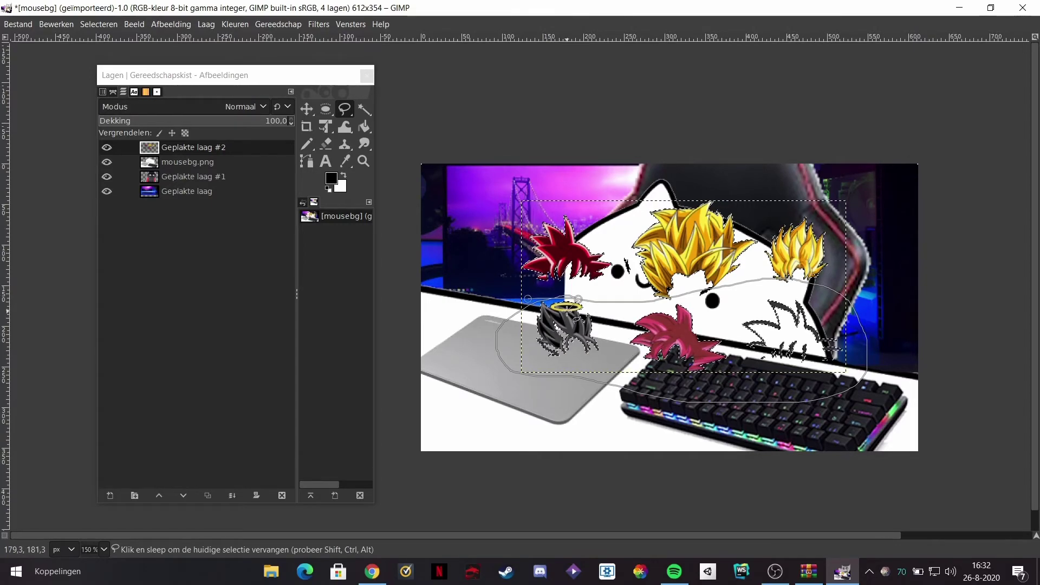
pyautogui.hotkey('ctrl', 'z')
pyautogui.press('Escape')
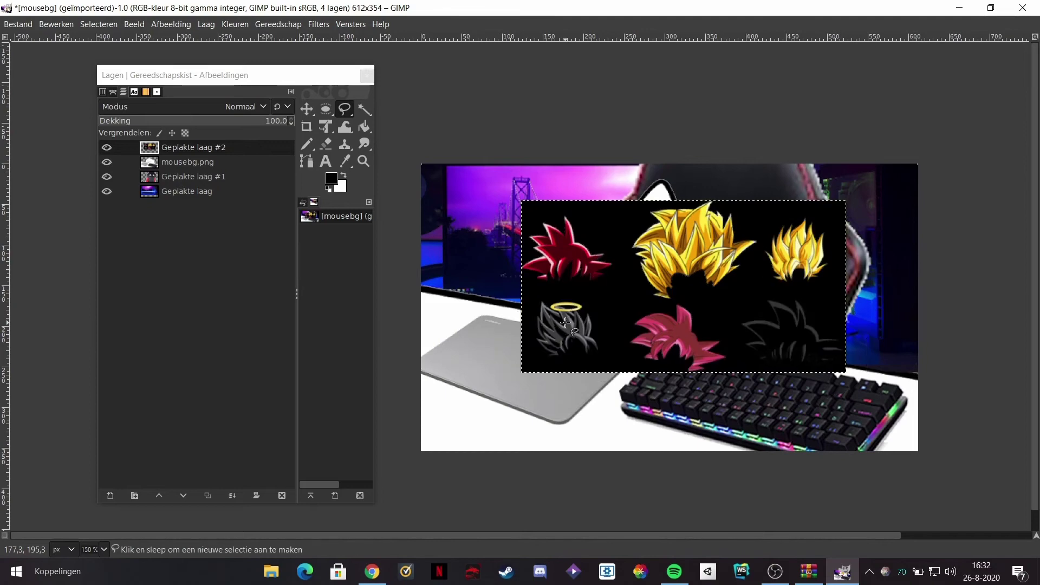
# Step: Fuzzy-select the black background around the hair, delete it, and choose Selecteren > Niets
pyautogui.click(364, 109)
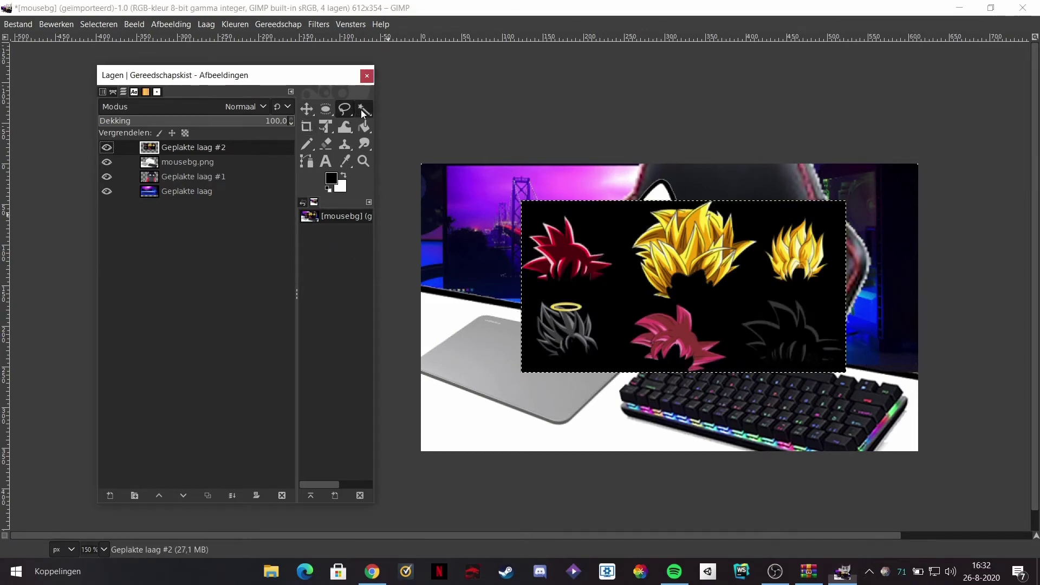
pyautogui.click(607, 237)
pyautogui.press('Delete')
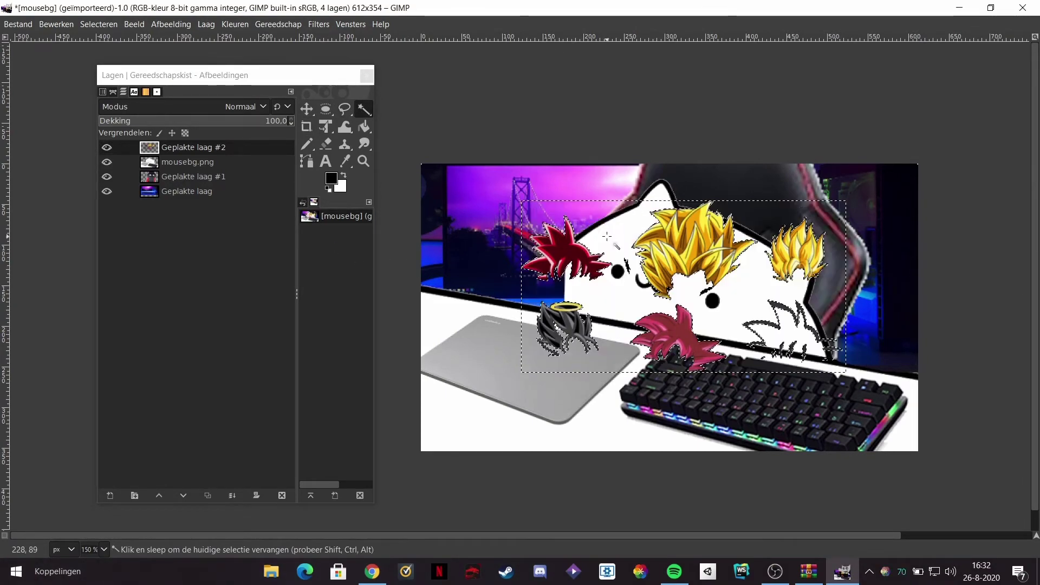
pyautogui.click(99, 23)
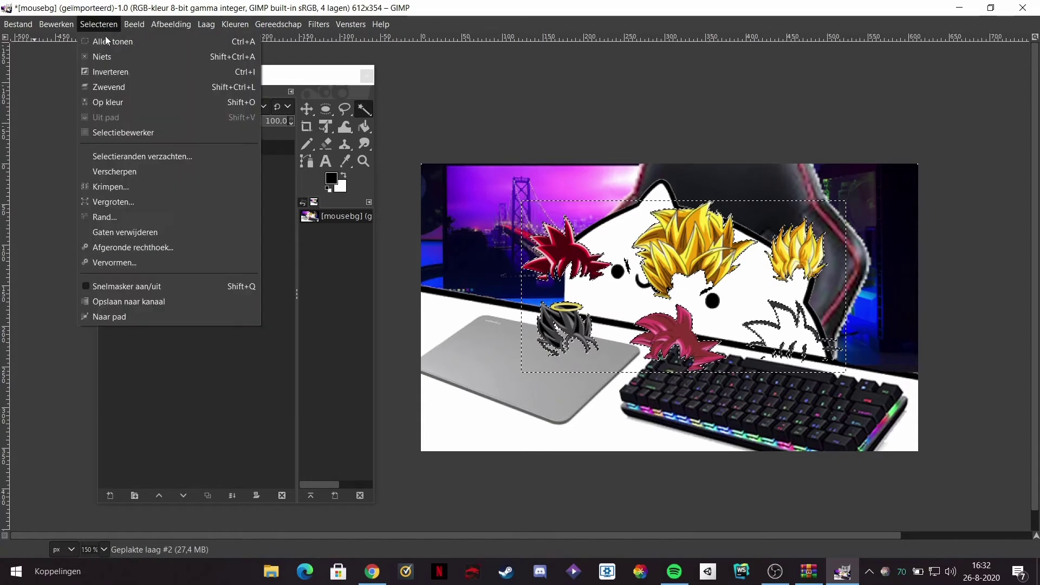
pyautogui.click(112, 57)
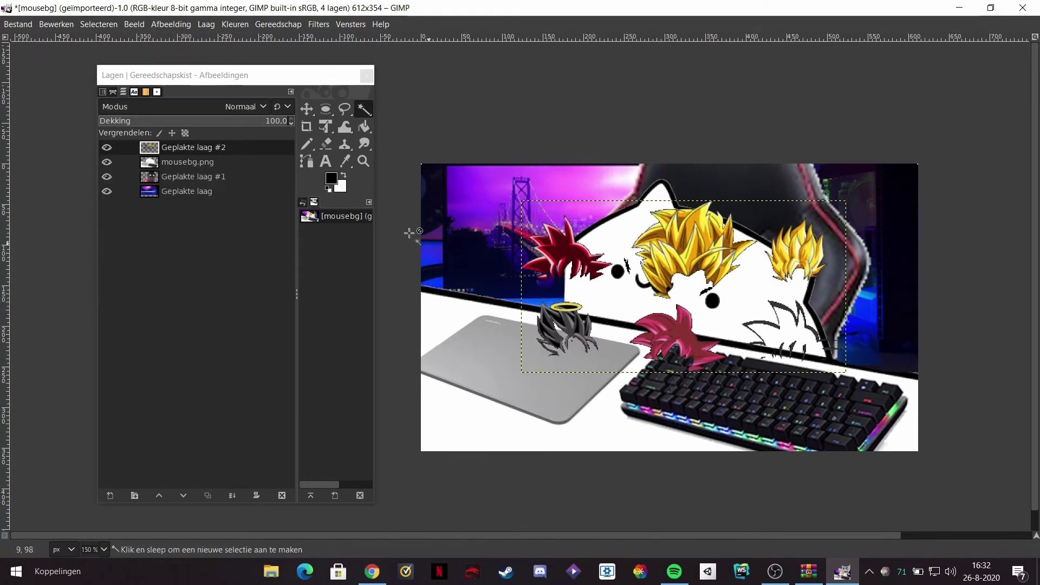
# Step: Outline the lower row of hair drawings with a polygon selection, delete them, and deselect
pyautogui.click(344, 109)
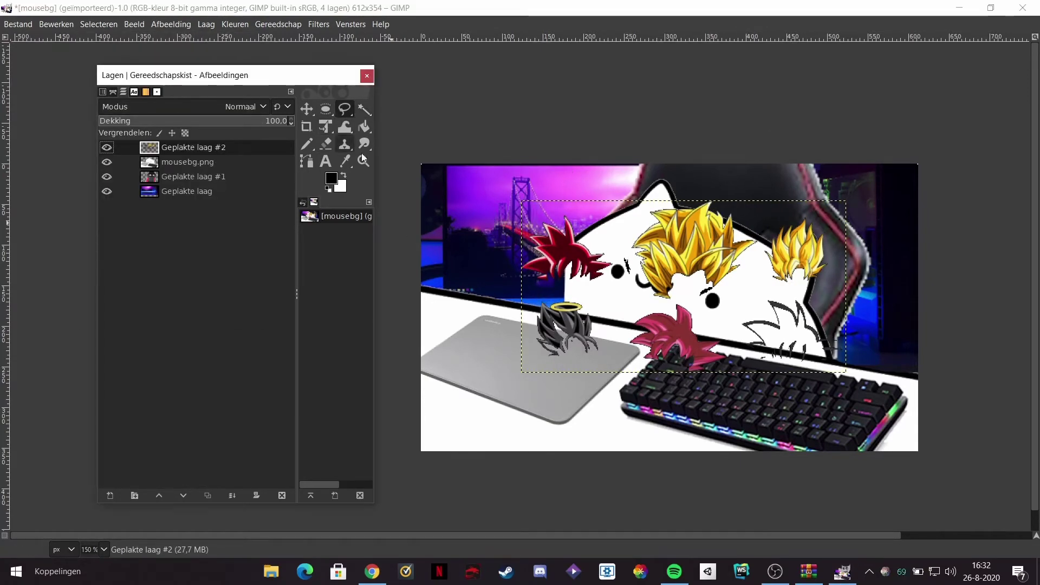
pyautogui.click(522, 298)
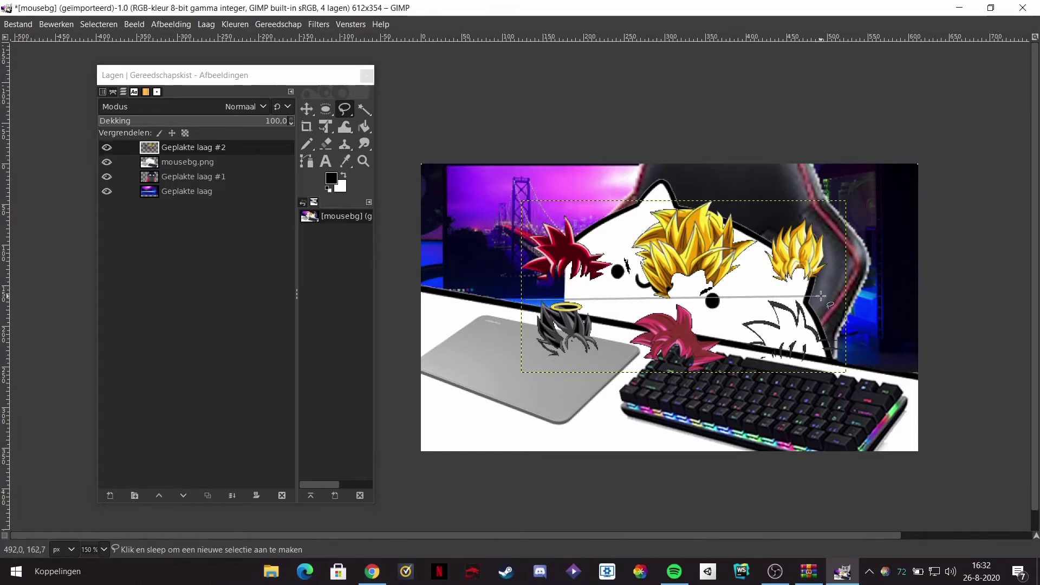
pyautogui.click(845, 298)
pyautogui.click(770, 425)
pyautogui.click(491, 397)
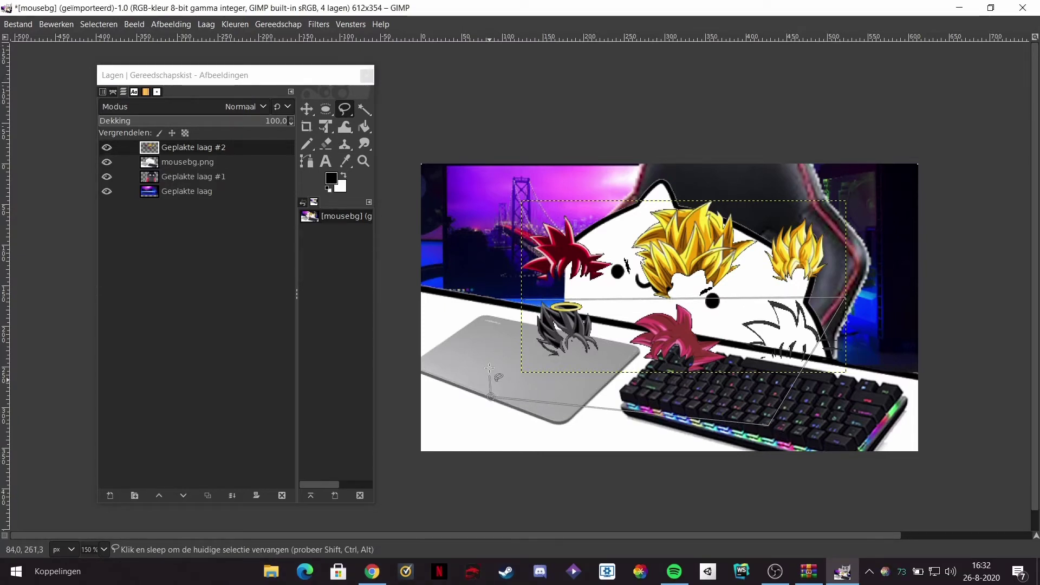
pyautogui.click(522, 299)
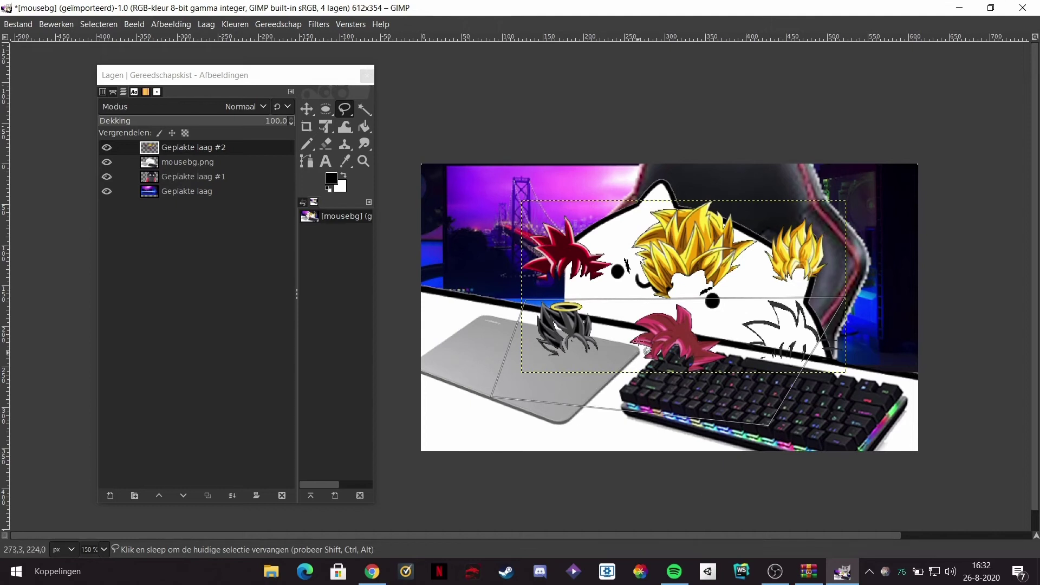
pyautogui.click(671, 355)
pyautogui.press('Delete')
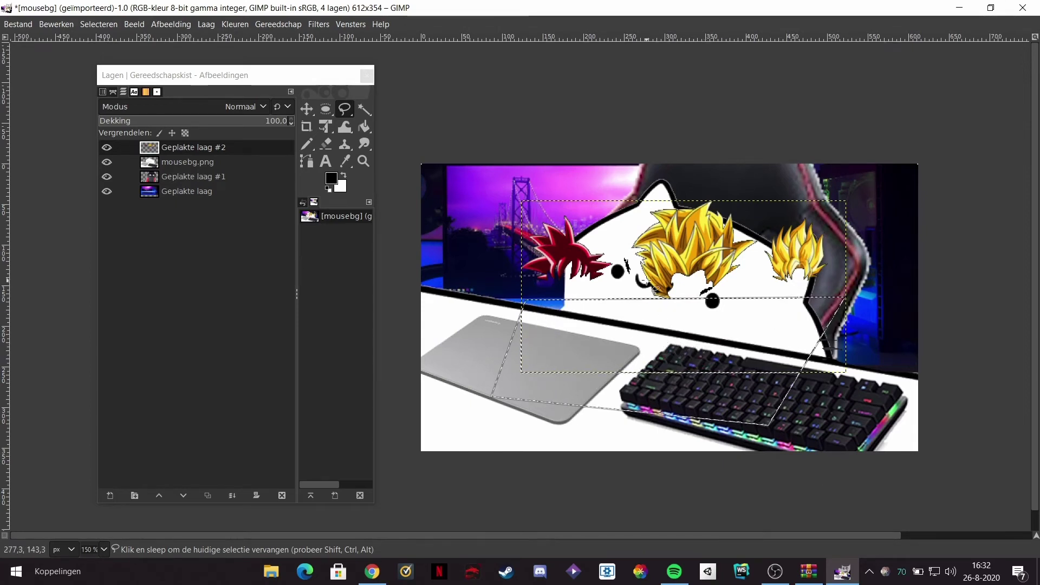
pyautogui.click(98, 24)
pyautogui.click(96, 57)
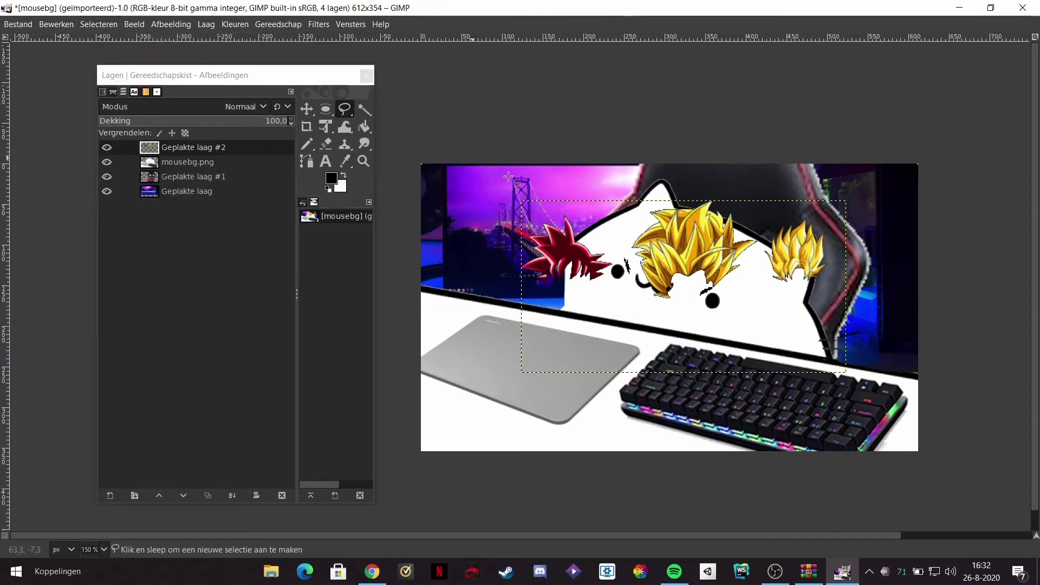
# Step: Delete the yellow hair drawings and clear the selection
pyautogui.moveTo(632, 322)
pyautogui.mouseDown()
pyautogui.moveTo(650, 198)
pyautogui.moveTo(867, 325)
pyautogui.moveTo(635, 327)
pyautogui.mouseUp()
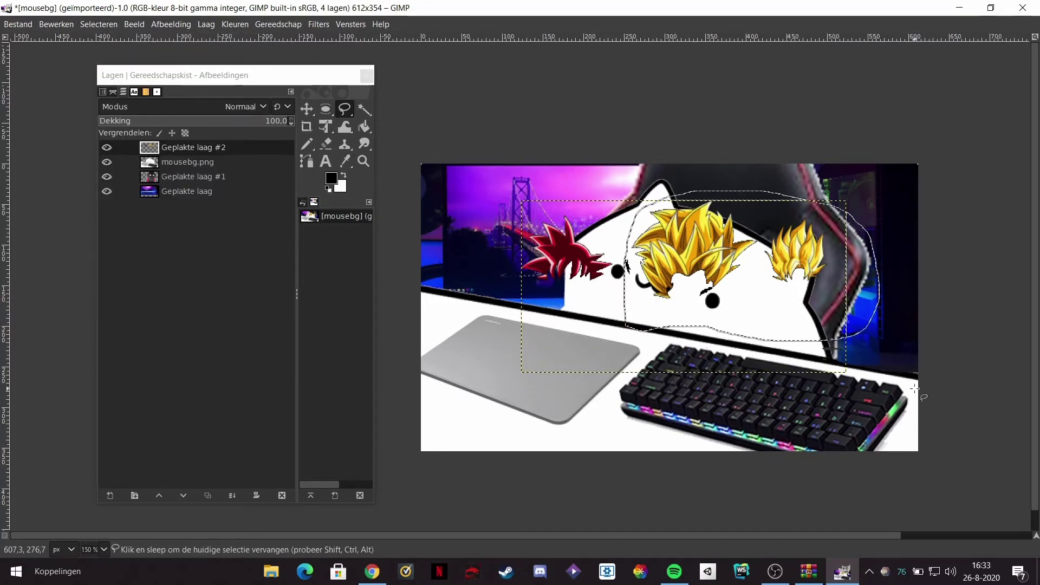
pyautogui.press('Delete')
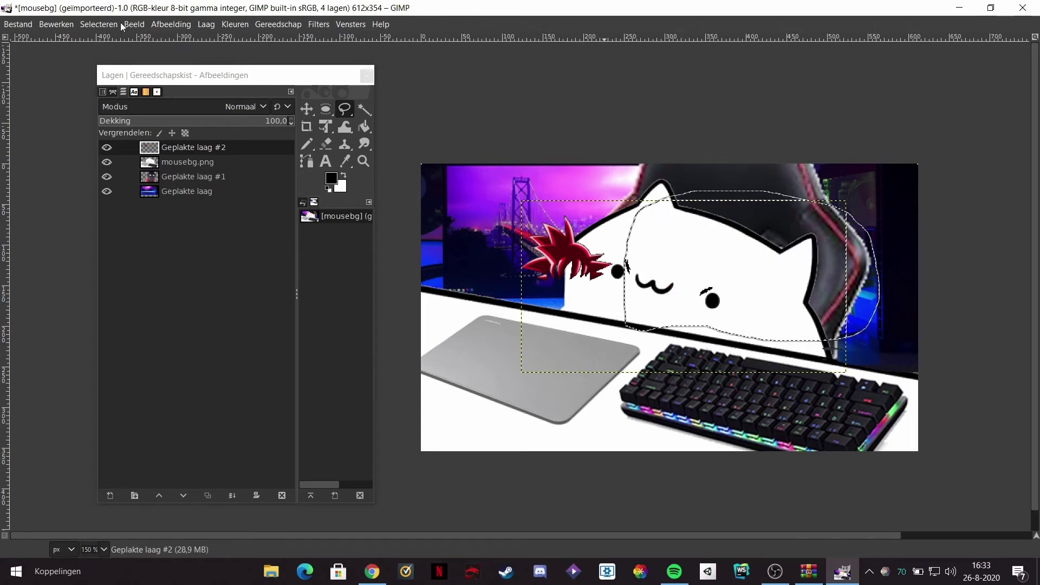
pyautogui.click(98, 24)
pyautogui.click(108, 62)
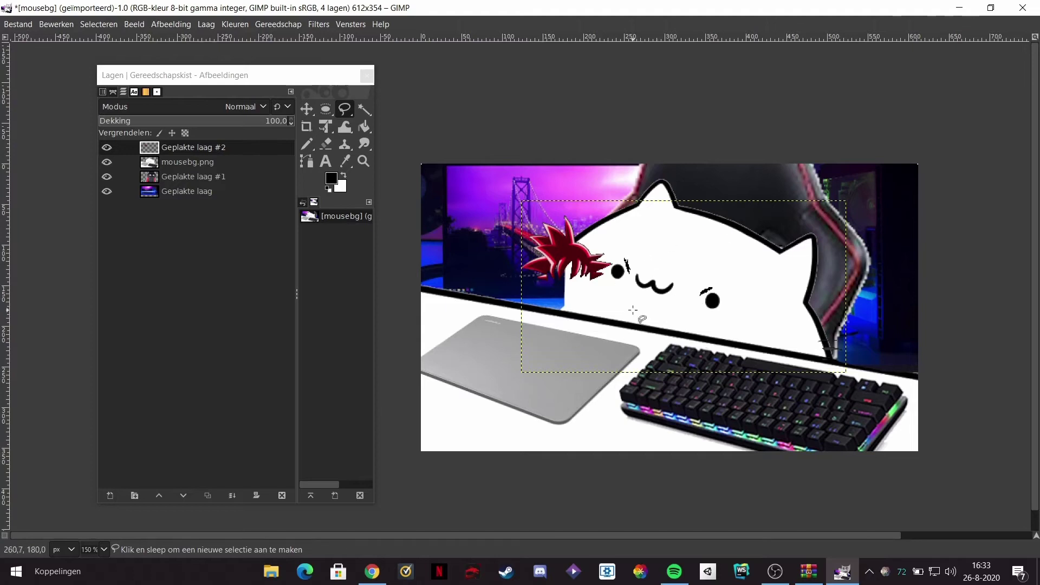
# Step: Trial-warp the red hair's corners with Unified Transform, then undo back to a slight right-down shift
pyautogui.click(325, 127)
pyautogui.moveTo(600, 298); pyautogui.dragTo(655, 327)
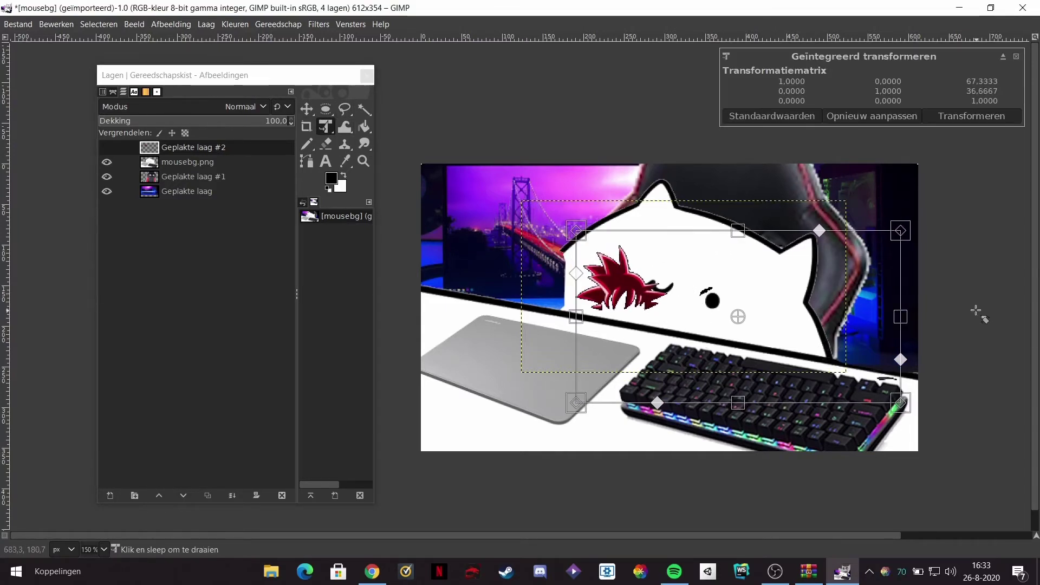
pyautogui.moveTo(893, 239); pyautogui.dragTo(1037, 176)
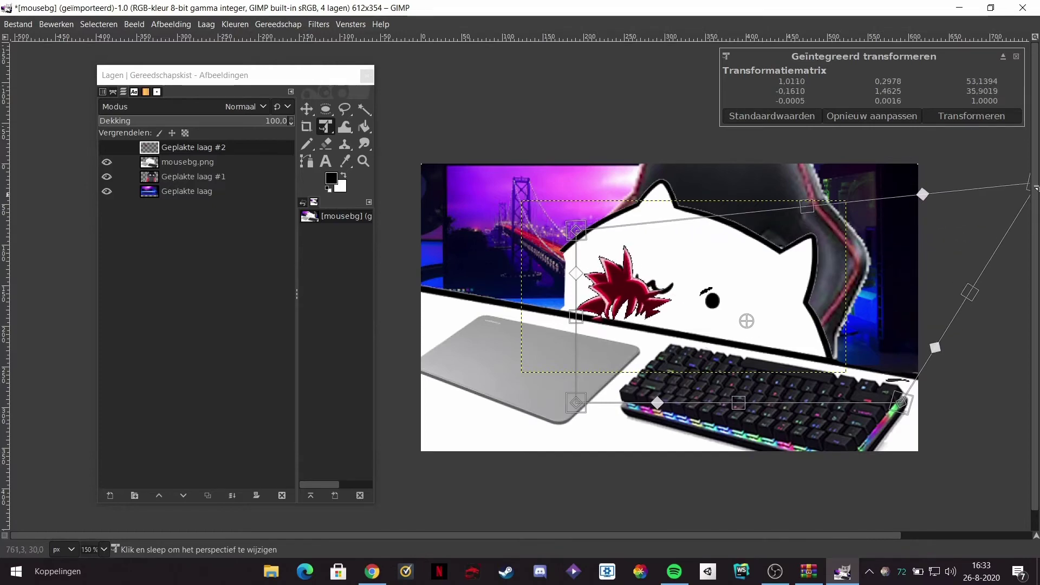
pyautogui.moveTo(576, 233); pyautogui.dragTo(648, 124)
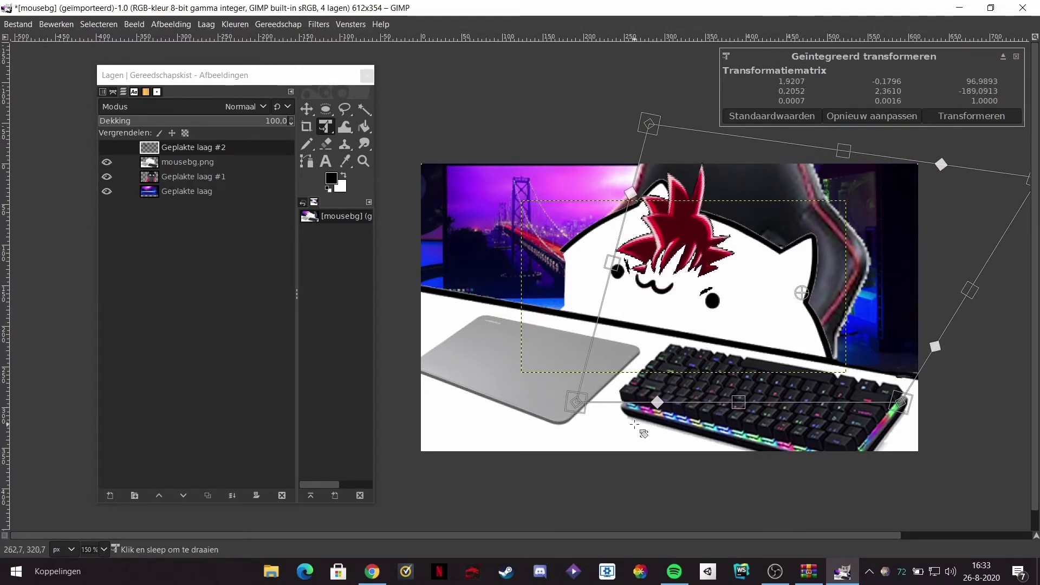
pyautogui.moveTo(574, 401); pyautogui.dragTo(517, 396)
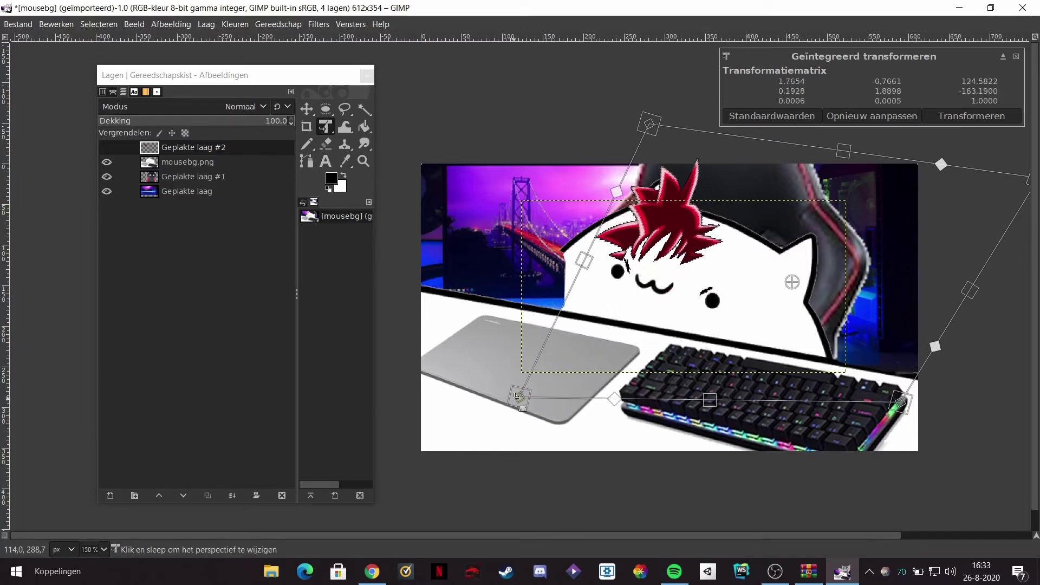
pyautogui.moveTo(894, 398); pyautogui.dragTo(992, 396)
pyautogui.moveTo(610, 205); pyautogui.dragTo(660, 161)
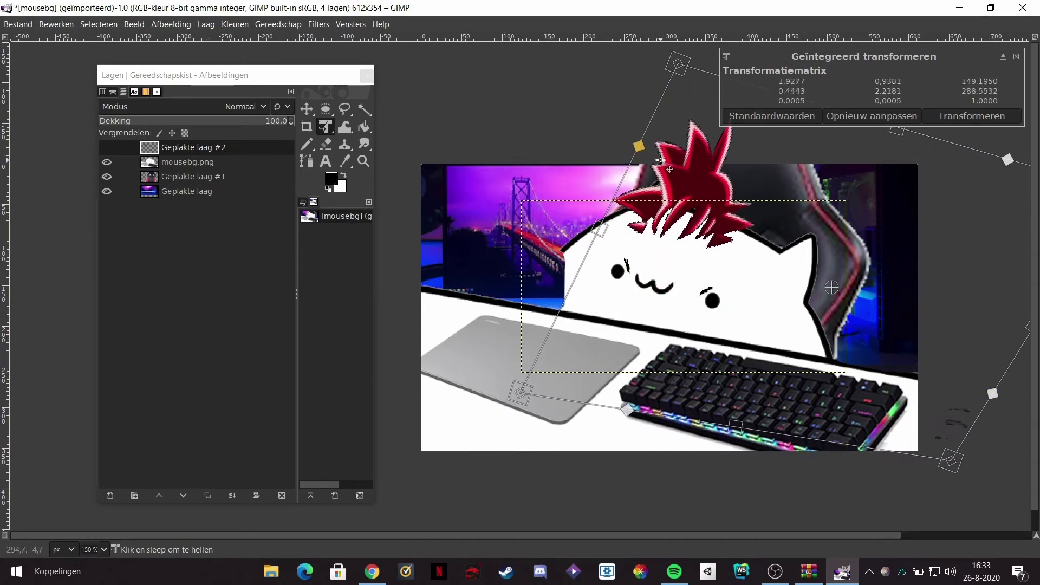
pyautogui.moveTo(865, 306); pyautogui.dragTo(793, 297)
pyautogui.hotkey('ctrl', 'z')
pyautogui.hotkey('ctrl', 'z')
pyautogui.hotkey('ctrl', 'z')
pyautogui.hotkey('ctrl', 'z')
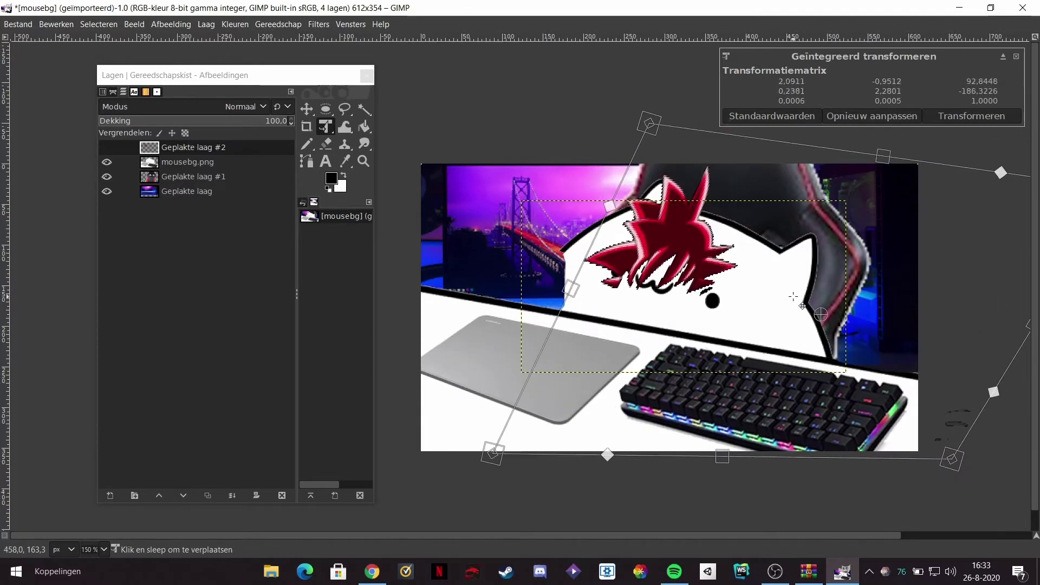
pyautogui.hotkey('ctrl', 'z')
pyautogui.hotkey('ctrl', 'z')
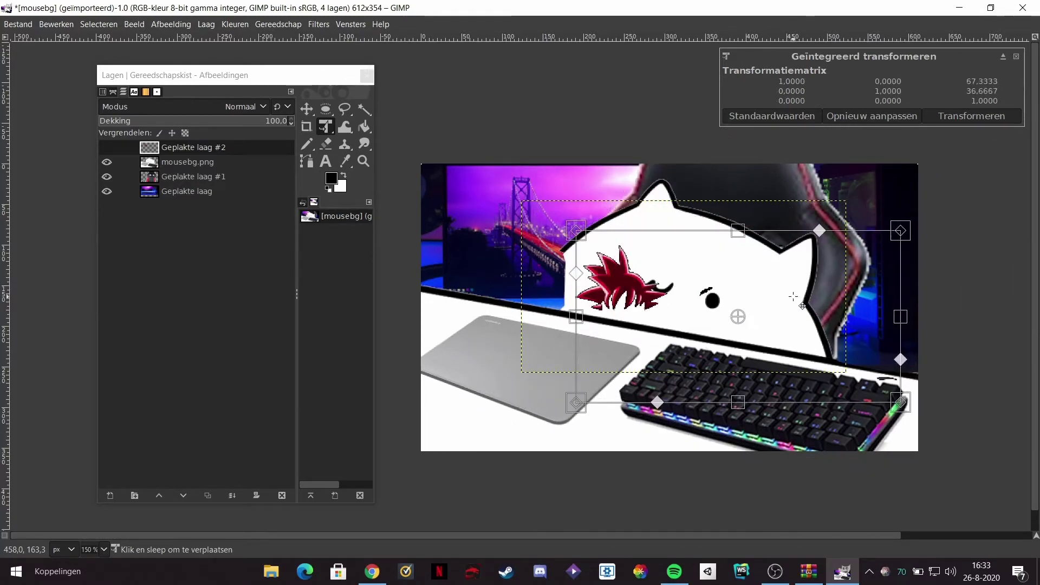
# Step: Shear the red hair, move its pivot, and slide it onto the cat's head leaning right
pyautogui.moveTo(902, 357); pyautogui.dragTo(961, 407)
pyautogui.moveTo(575, 274); pyautogui.dragTo(781, 182)
pyautogui.moveTo(738, 292); pyautogui.dragTo(755, 309)
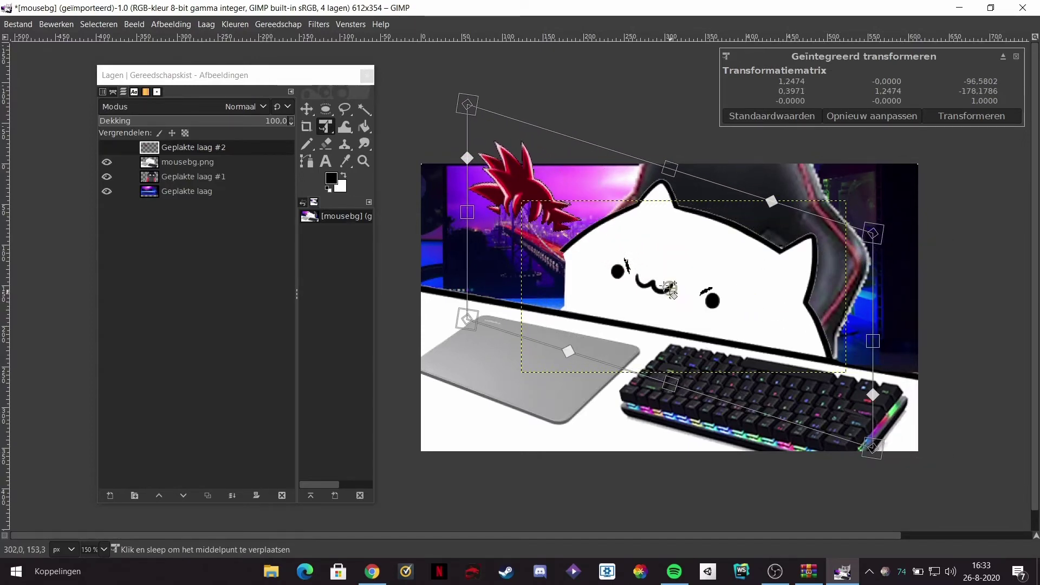
pyautogui.moveTo(670, 289); pyautogui.dragTo(831, 327)
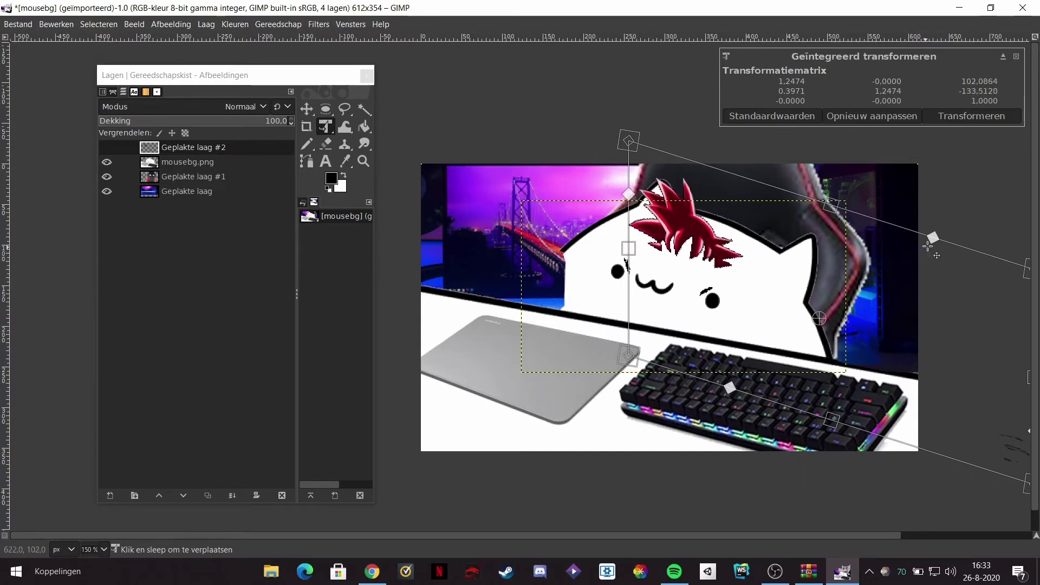
pyautogui.moveTo(927, 245); pyautogui.dragTo(979, 217)
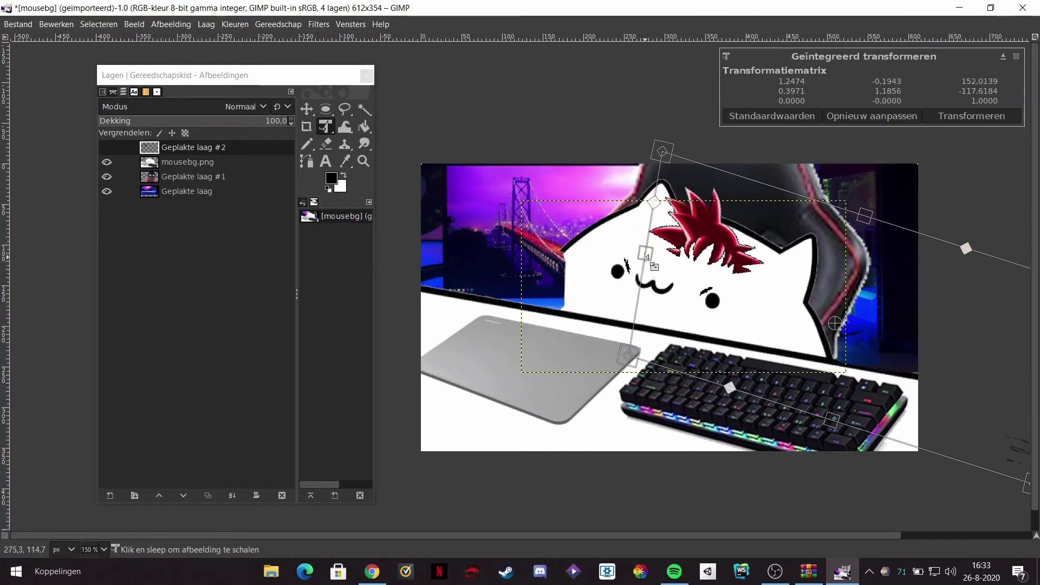
# Step: Enlarge the hair to cover the head, fine-tune its tilt and position, and apply the transform
pyautogui.moveTo(644, 254); pyautogui.dragTo(411, 239)
pyautogui.moveTo(617, 309); pyautogui.dragTo(785, 318)
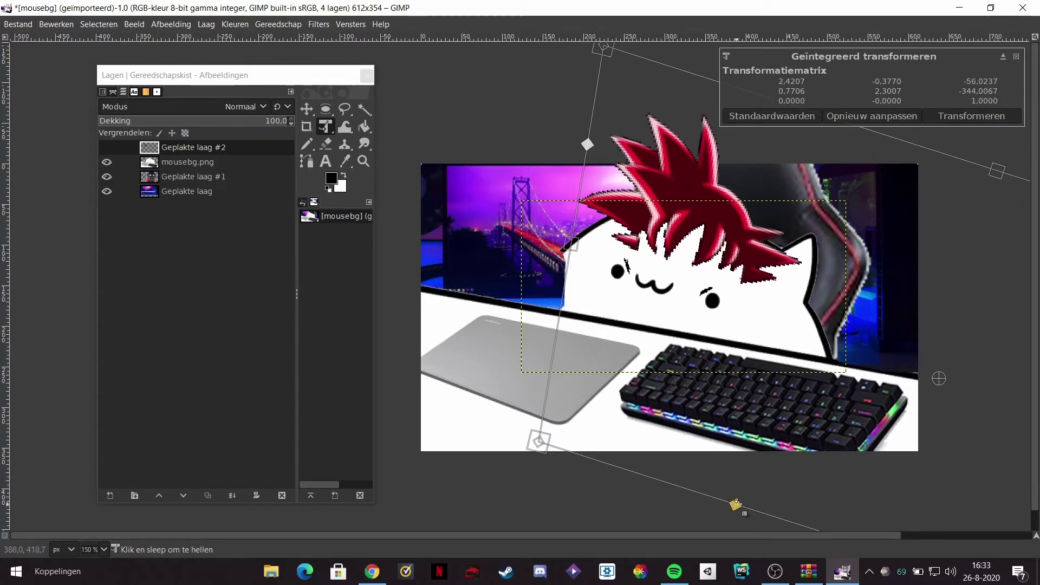
pyautogui.moveTo(736, 504); pyautogui.dragTo(714, 510)
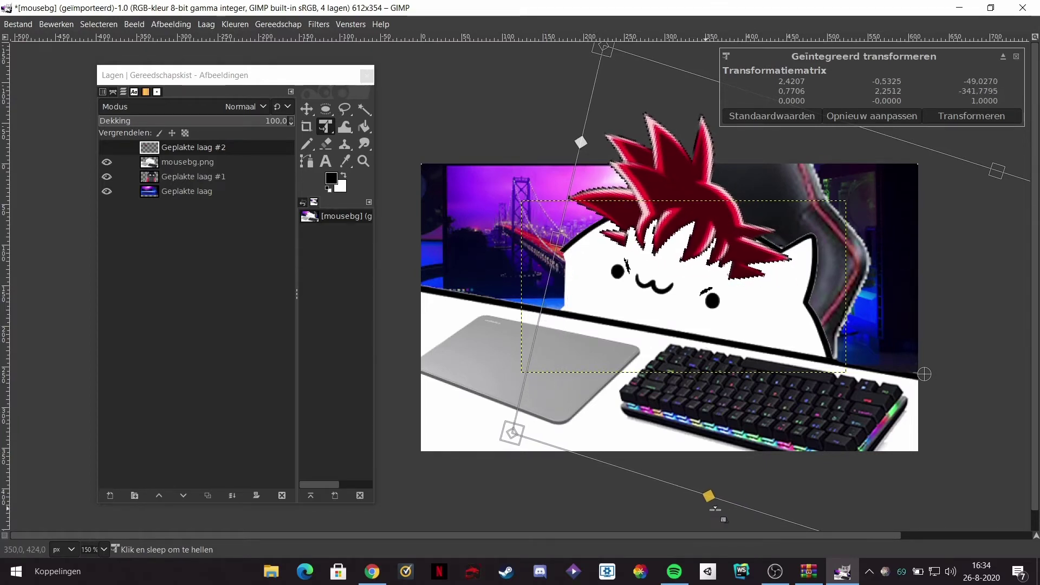
pyautogui.moveTo(715, 509); pyautogui.dragTo(699, 493)
pyautogui.moveTo(752, 283)
pyautogui.mouseDown()
pyautogui.moveTo(770, 295)
pyautogui.moveTo(759, 289)
pyautogui.mouseUp()
pyautogui.click(972, 116)
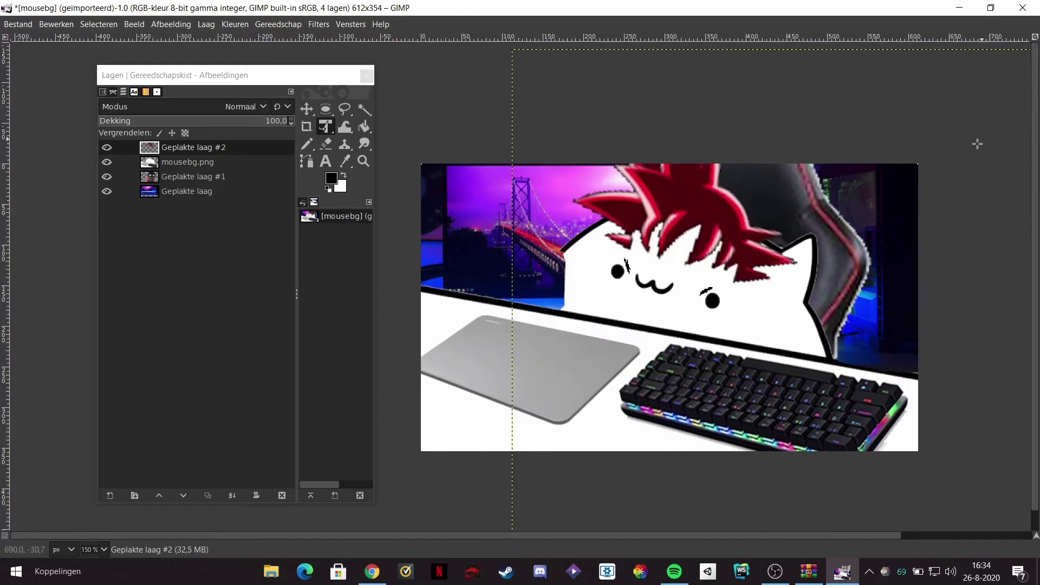
pyautogui.scroll(-2, 712, 317)
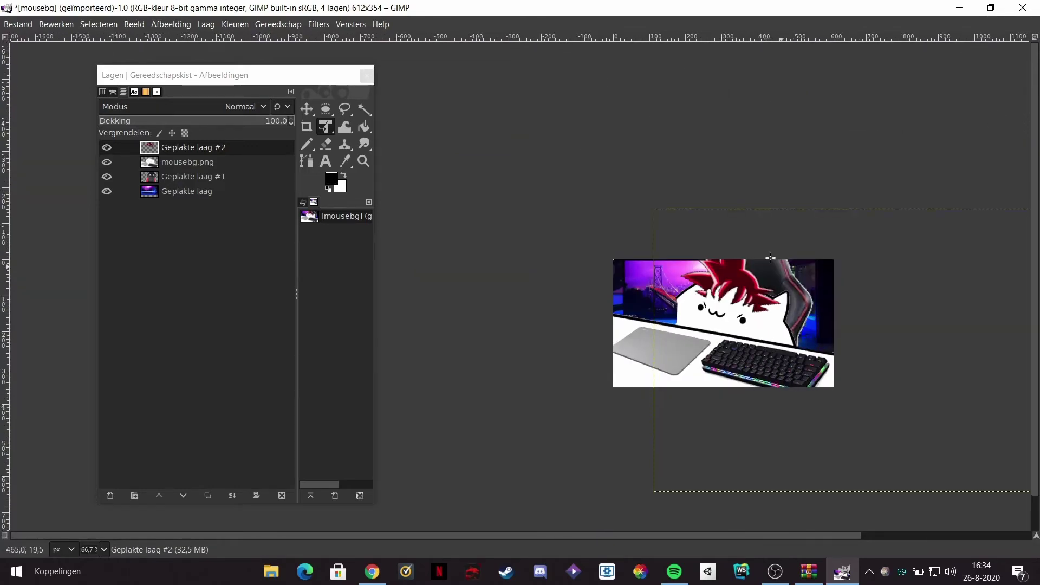
pyautogui.scroll(1, 776, 361)
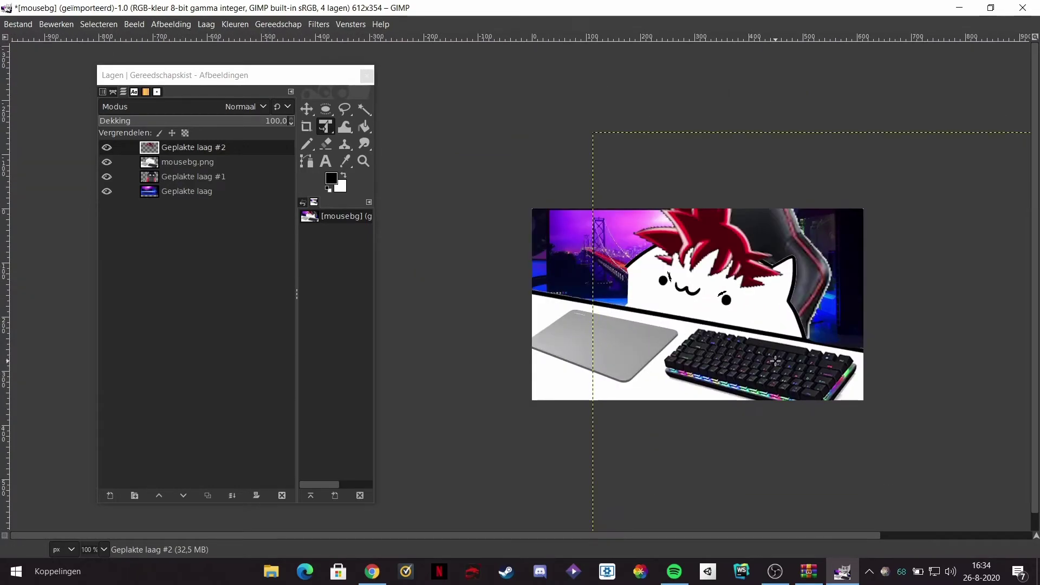